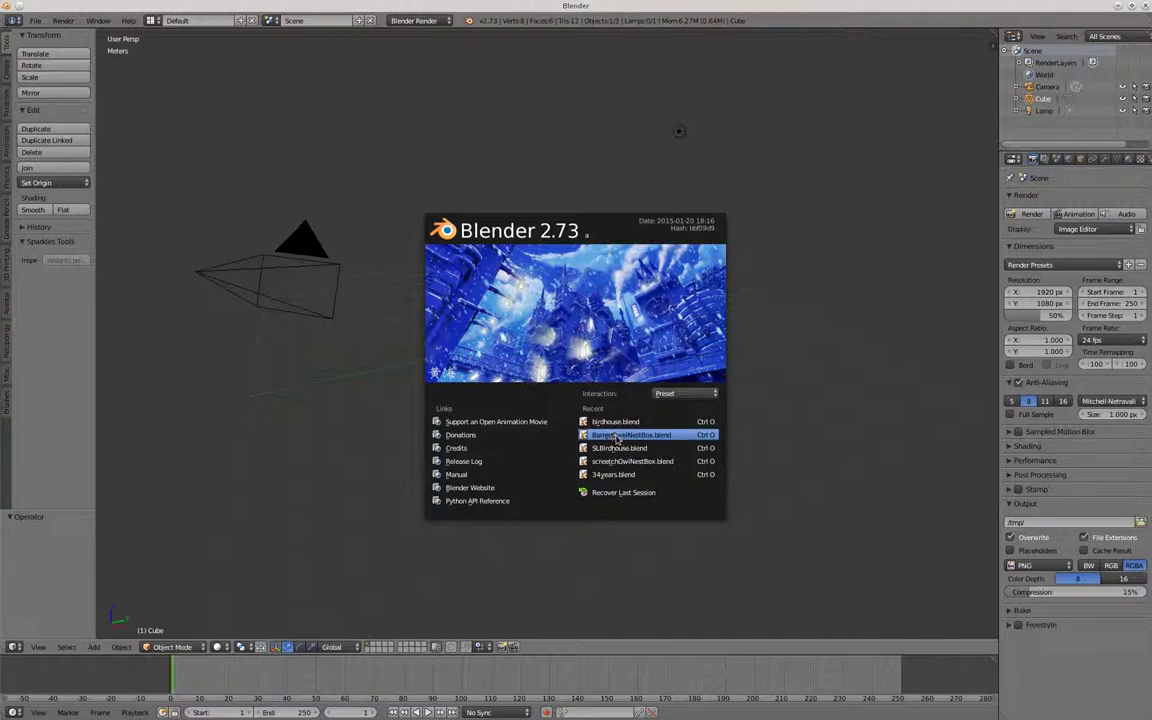
Open birdhouse.blend from the recent files and select the birdhouse model.
left_click(606, 429)
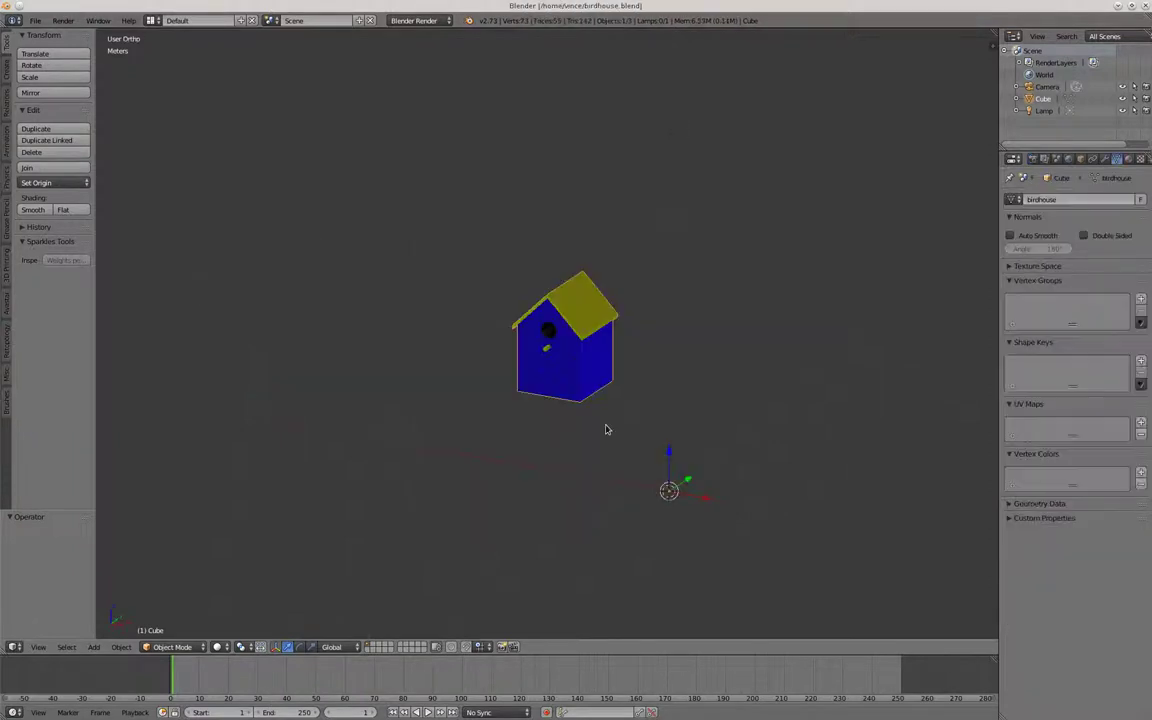
scroll(606, 429, "up", 3)
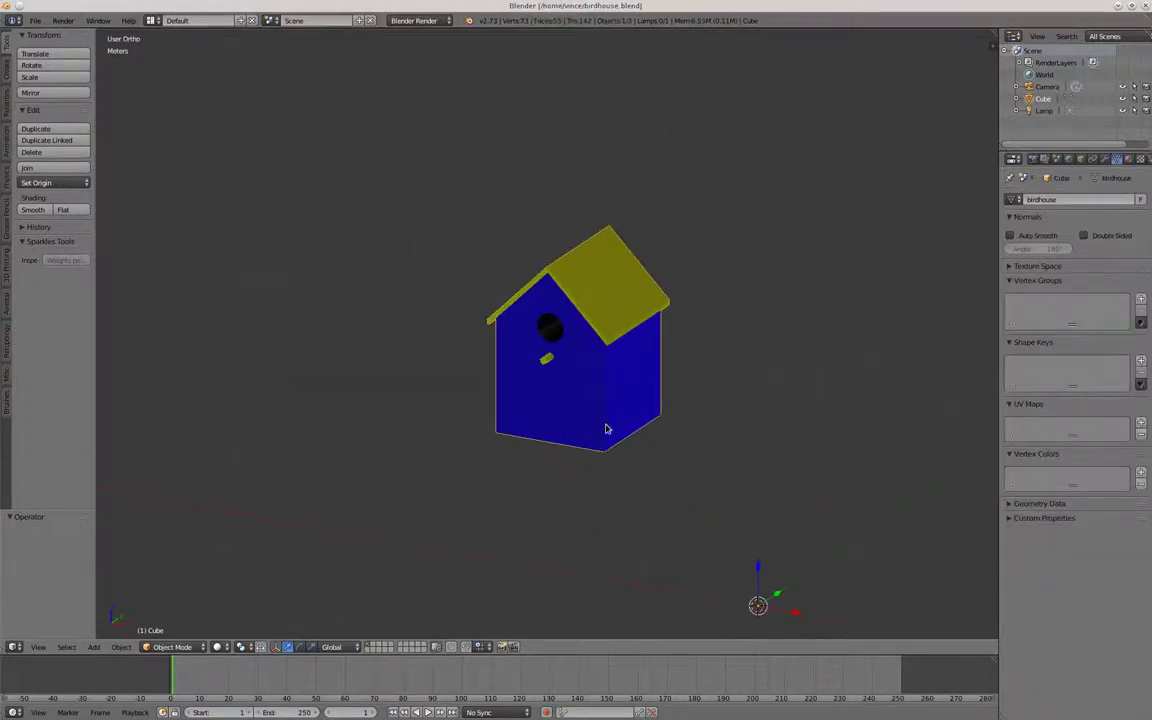
right_click(606, 429)
Enter Edit Mode on the birdhouse mesh and zoom in on the model.
key("Tab")
scroll(646, 430, "up", 2)
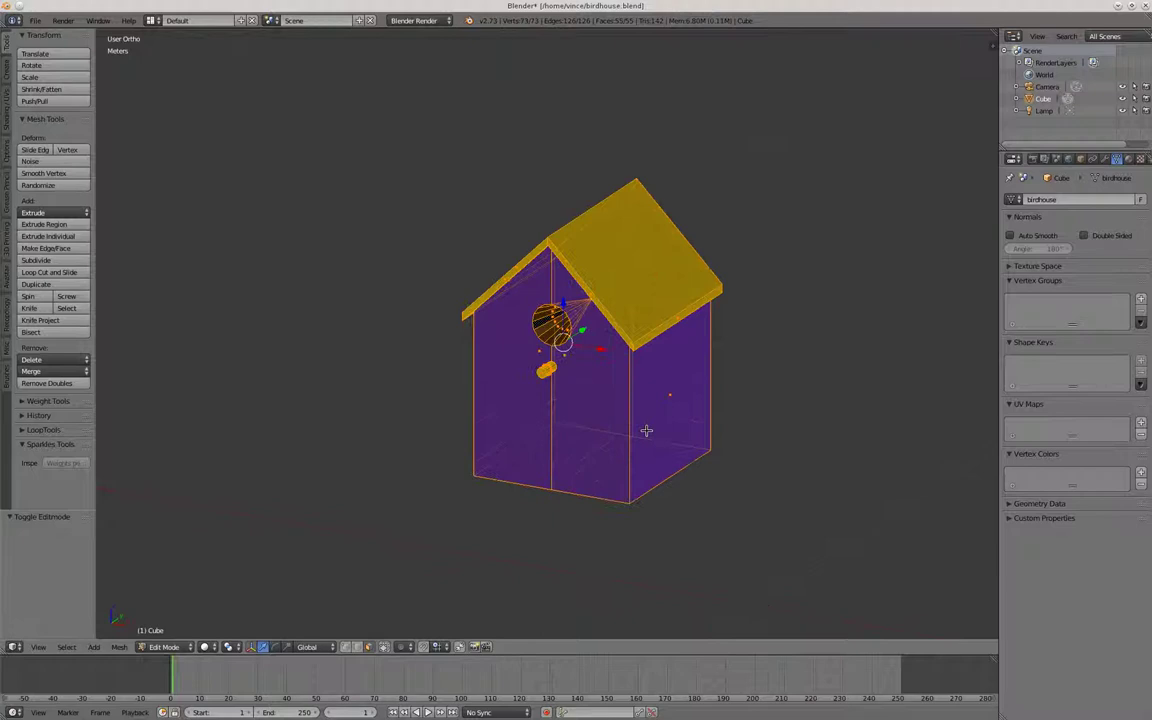
scroll(646, 430, "up", 3)
scroll(640, 428, "down", 1)
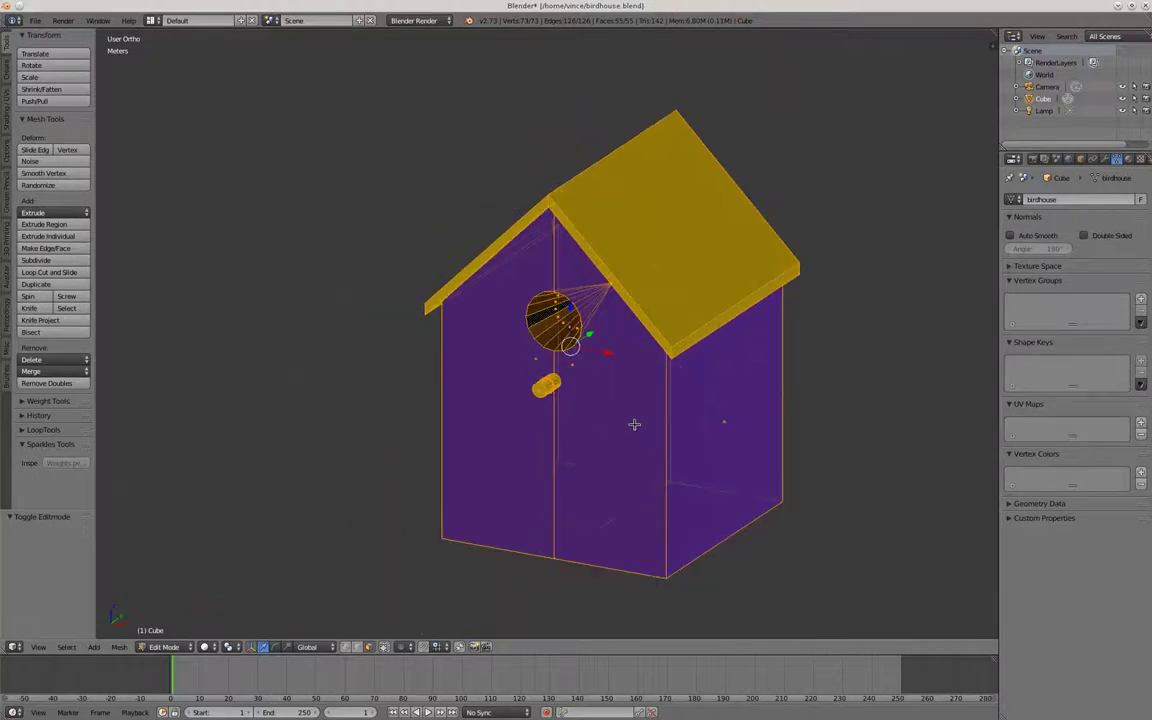
scroll(620, 427, "down", 1)
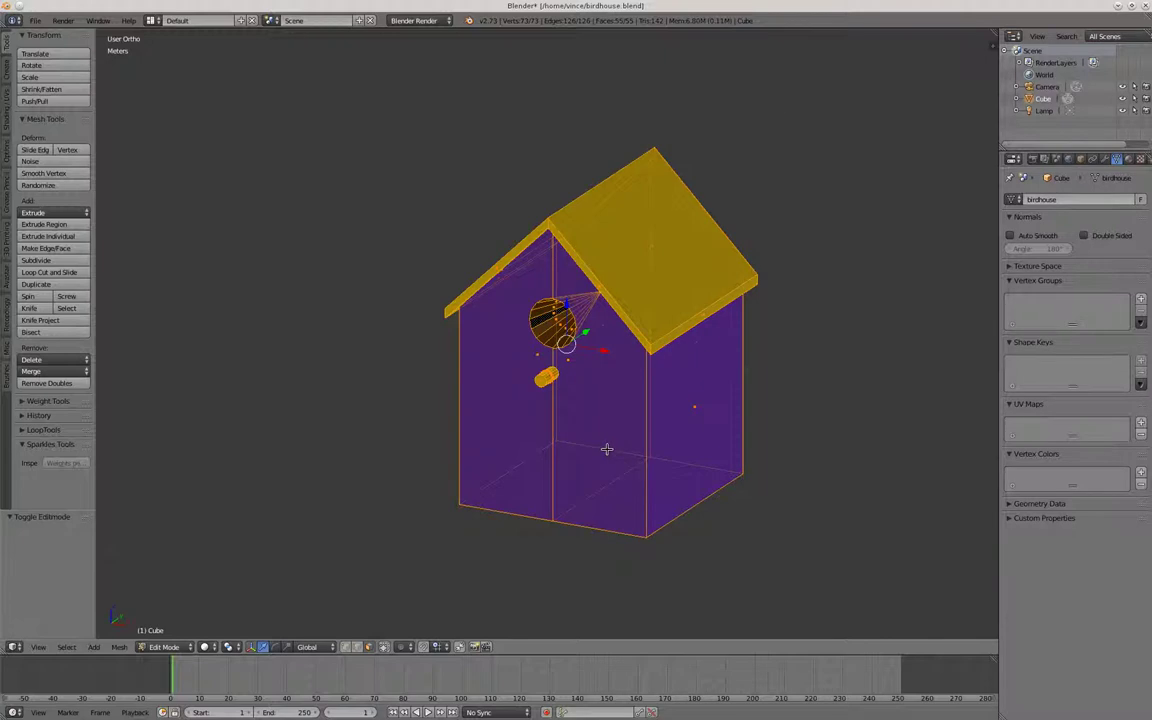
scroll(600, 450, "up", 1)
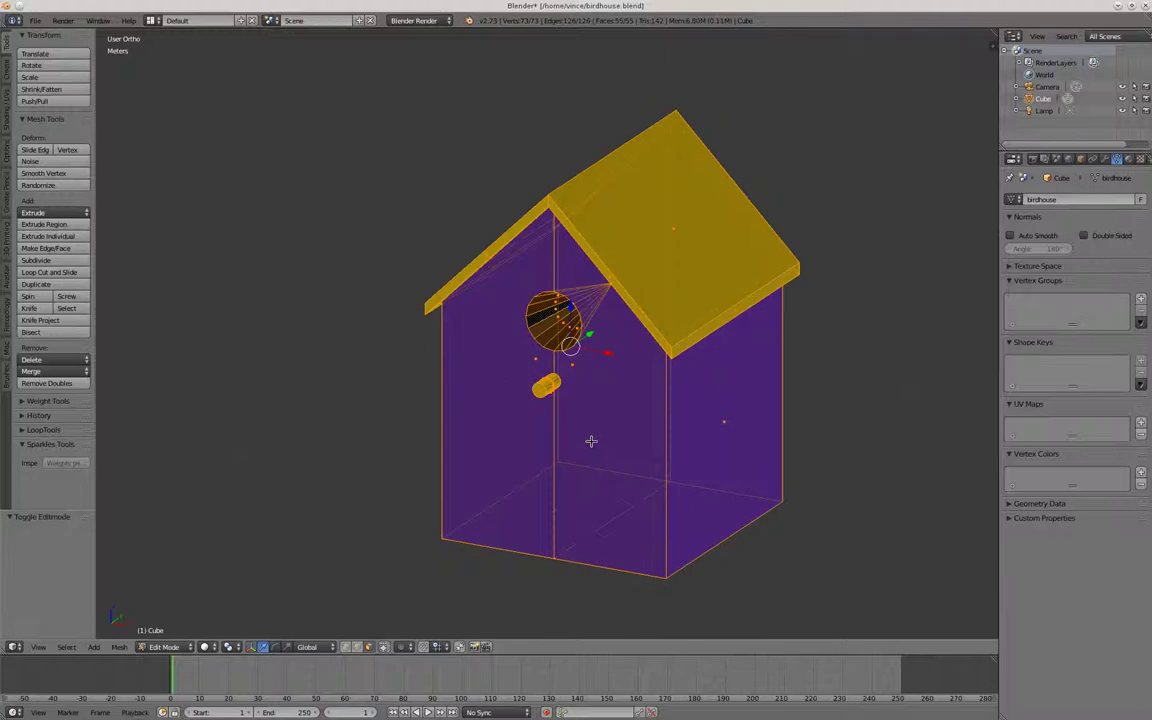
scroll(591, 441, "up", 1)
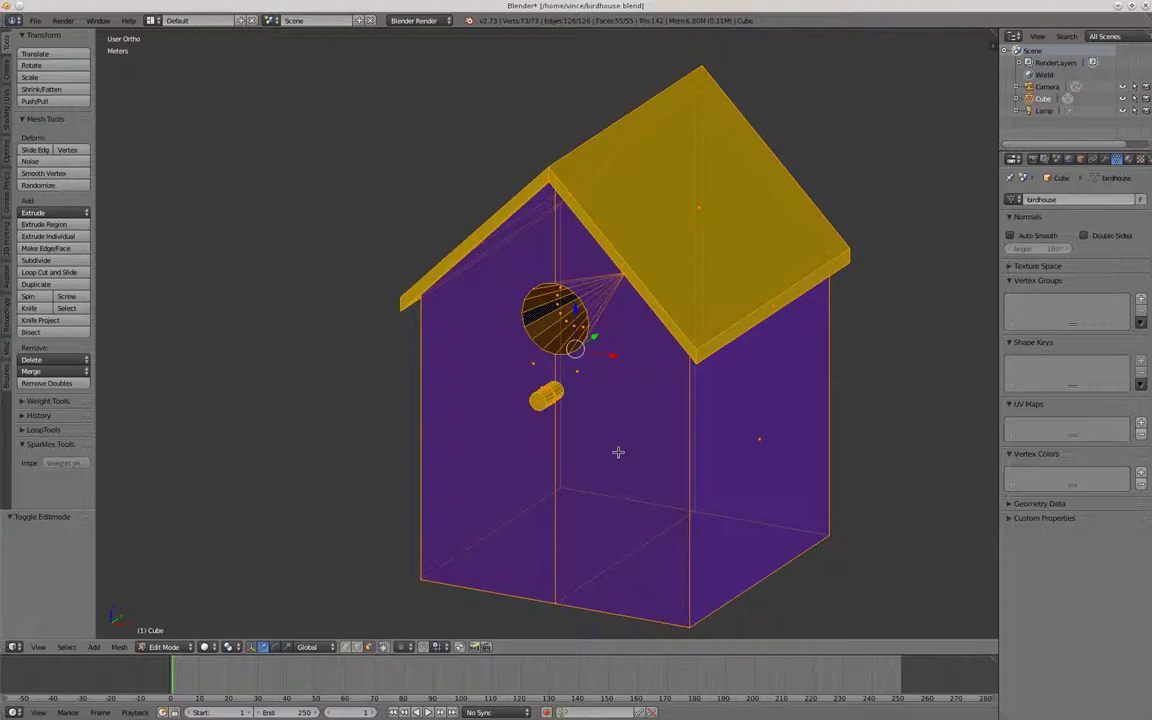
scroll(618, 452, "up", 1)
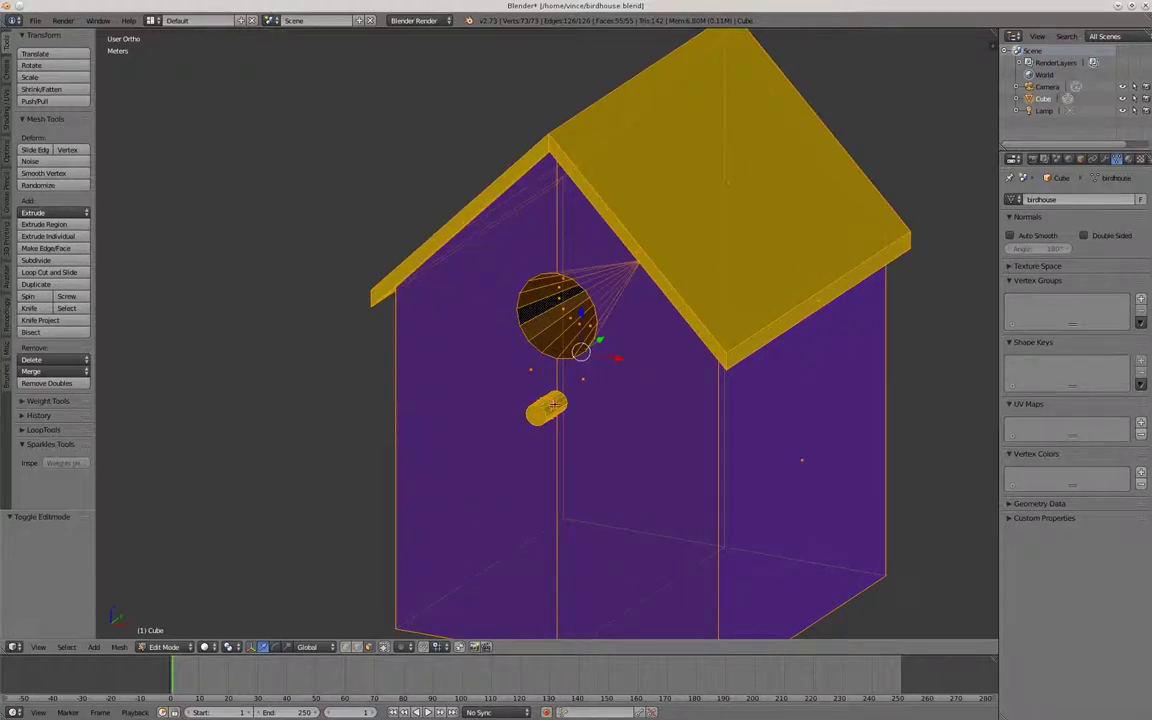
scroll(591, 344, "up", 1)
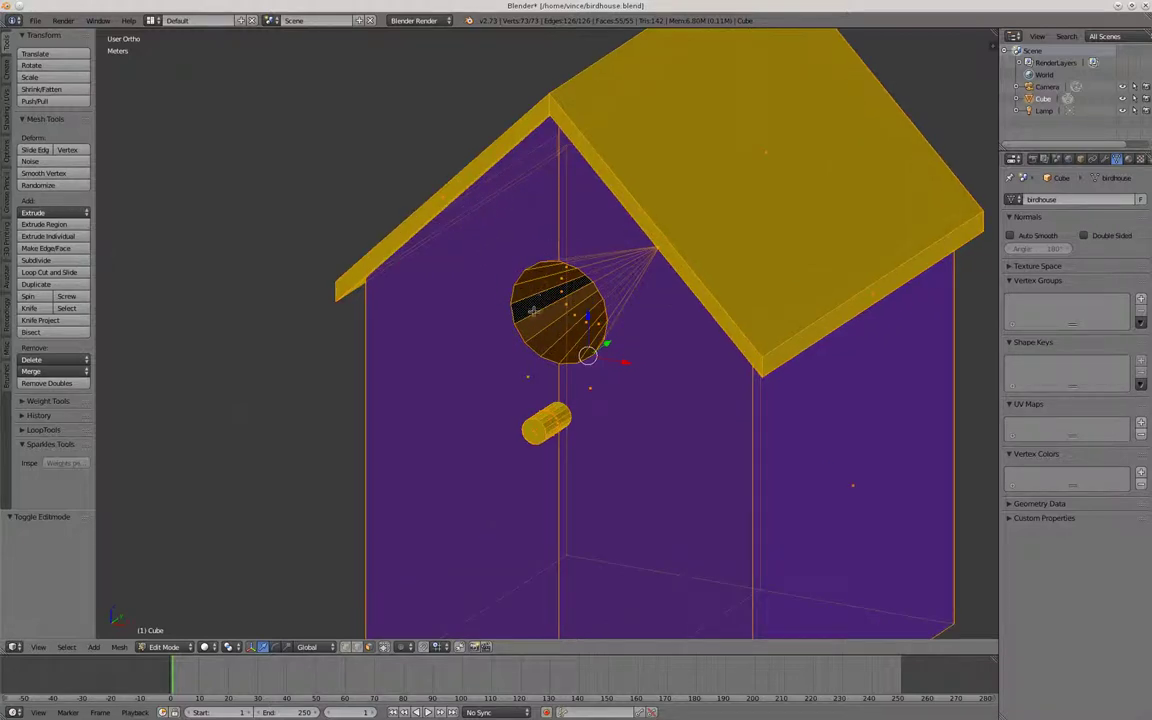
scroll(613, 435, "down", 1)
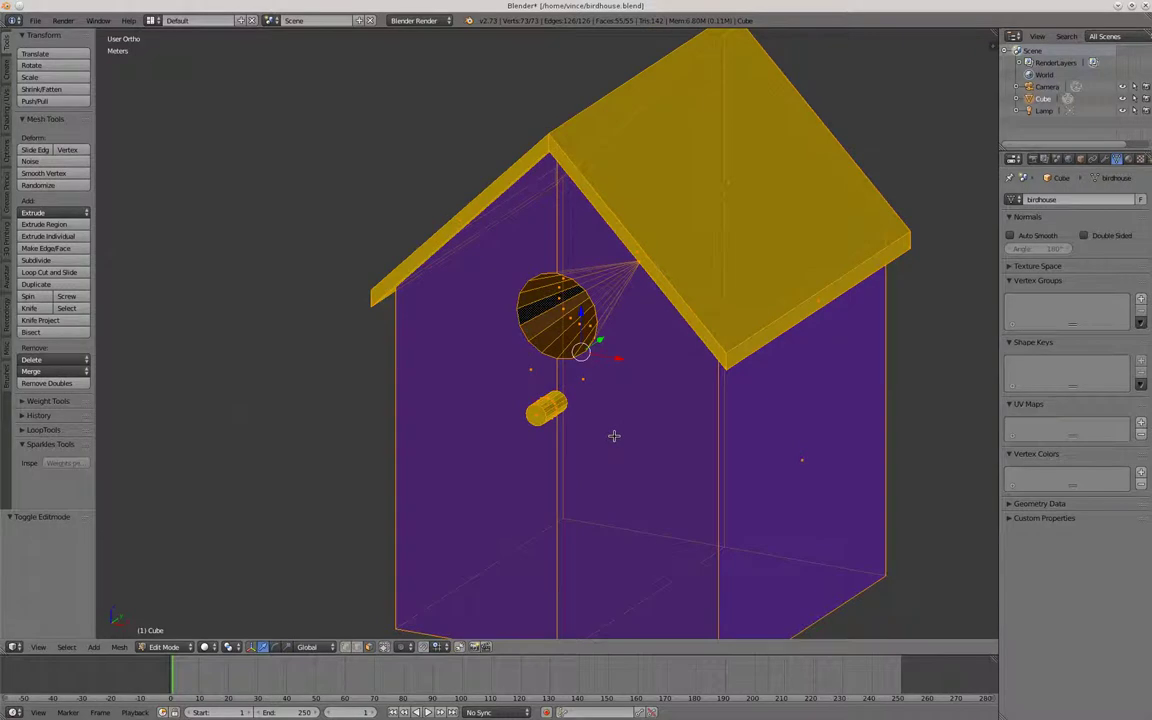
Deselect all, then delete the front-left and front-right wall faces.
key("a")
scroll(613, 435, "down", 1)
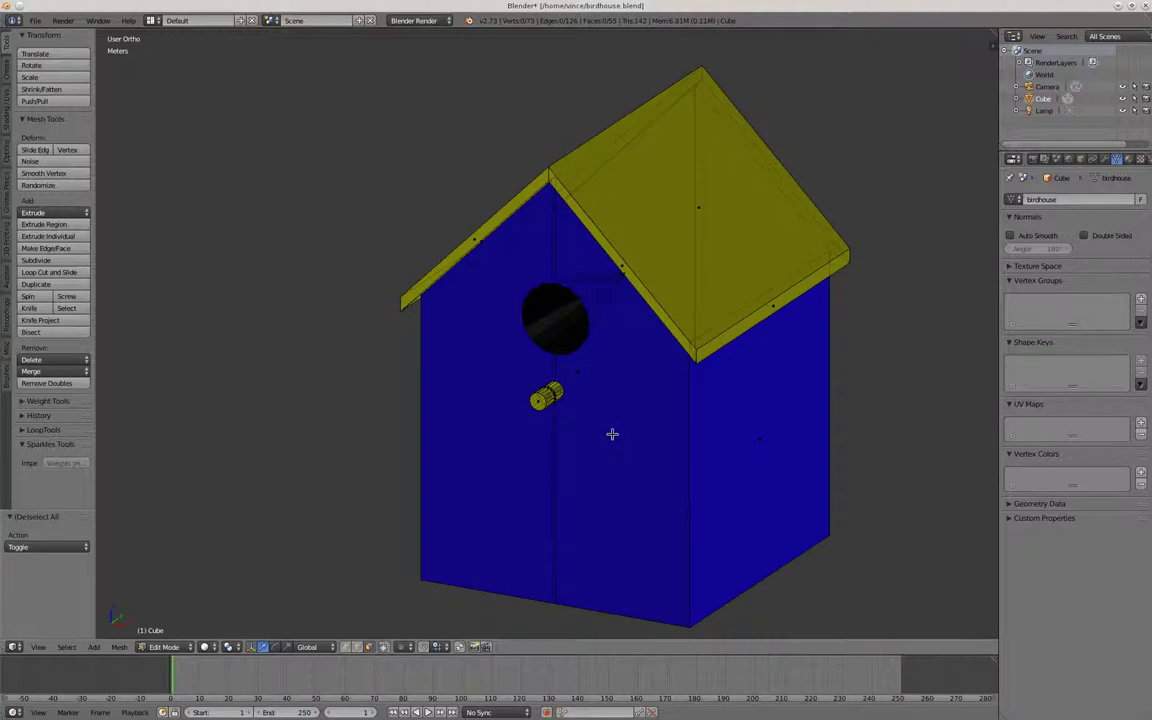
right_click(583, 375)
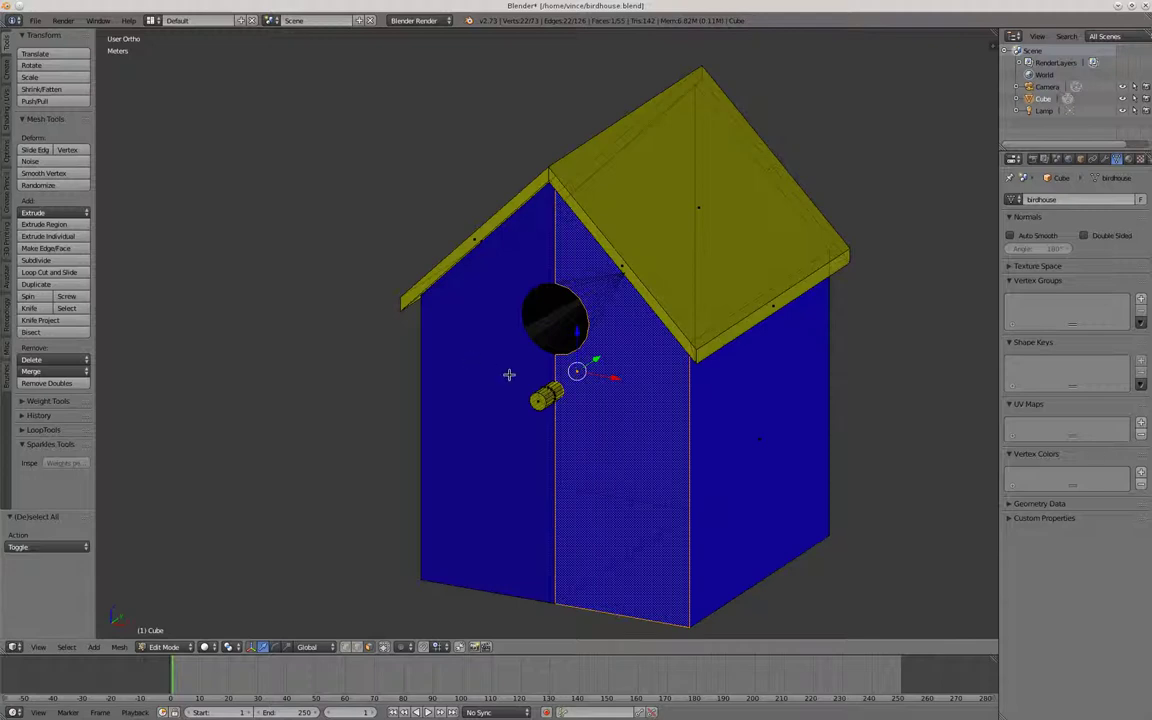
right_click(626, 437, "shift")
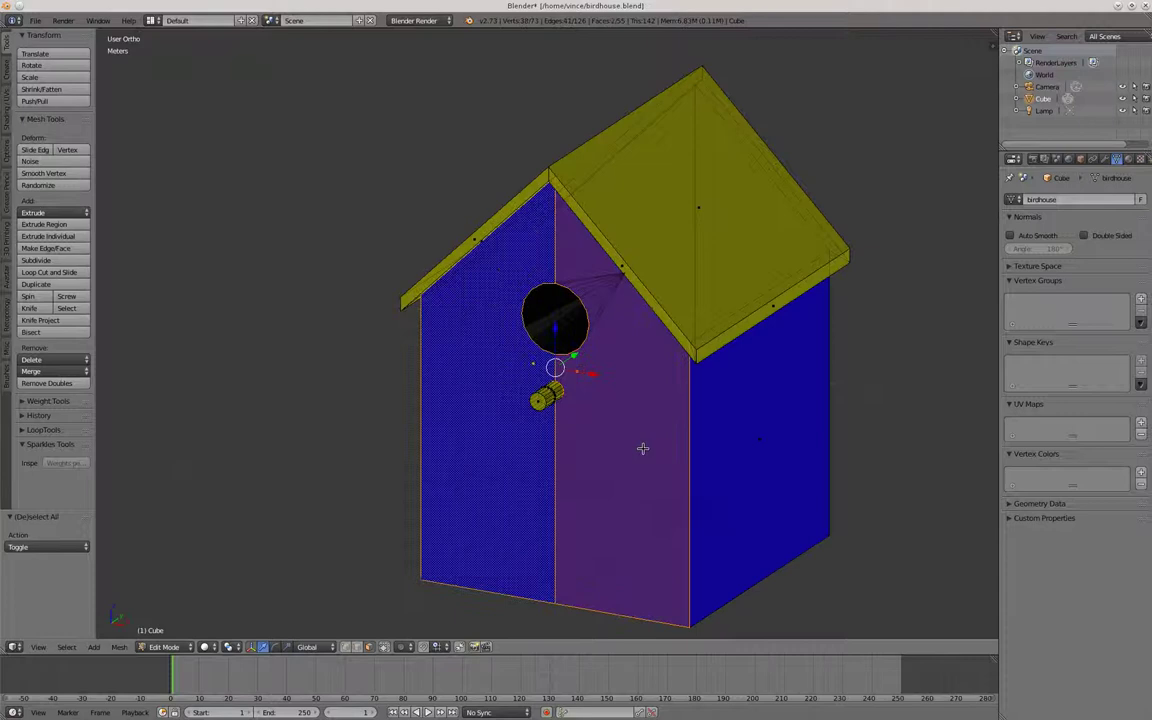
key("x")
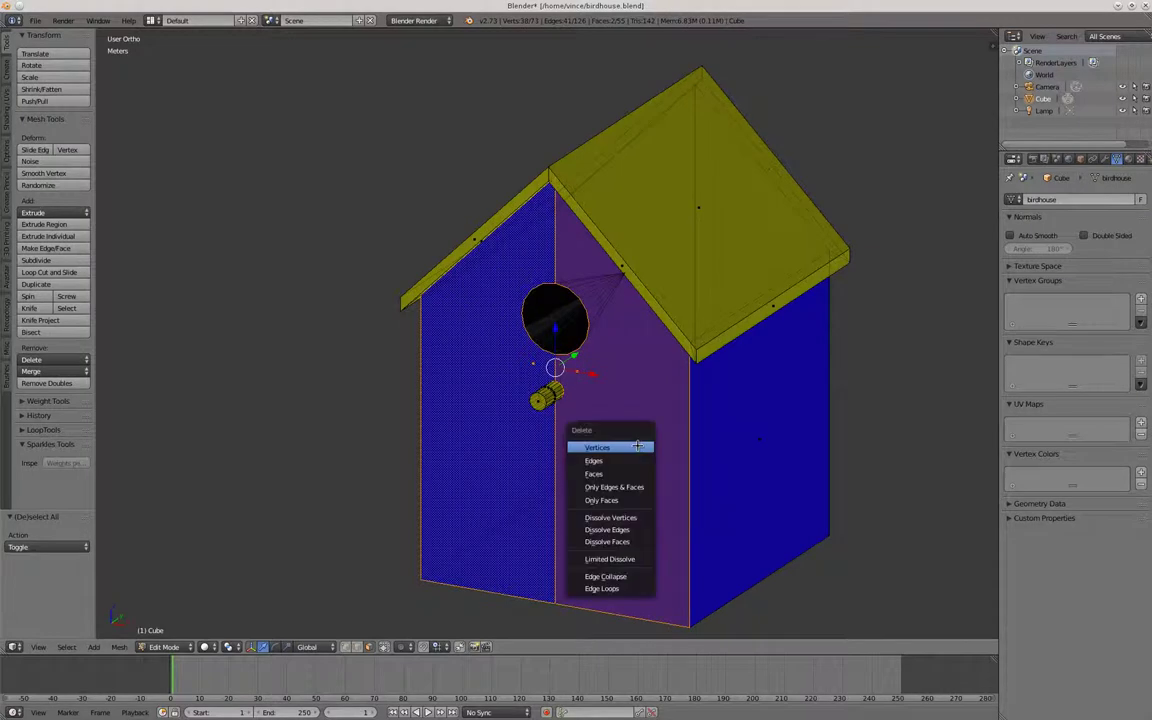
left_click(605, 473)
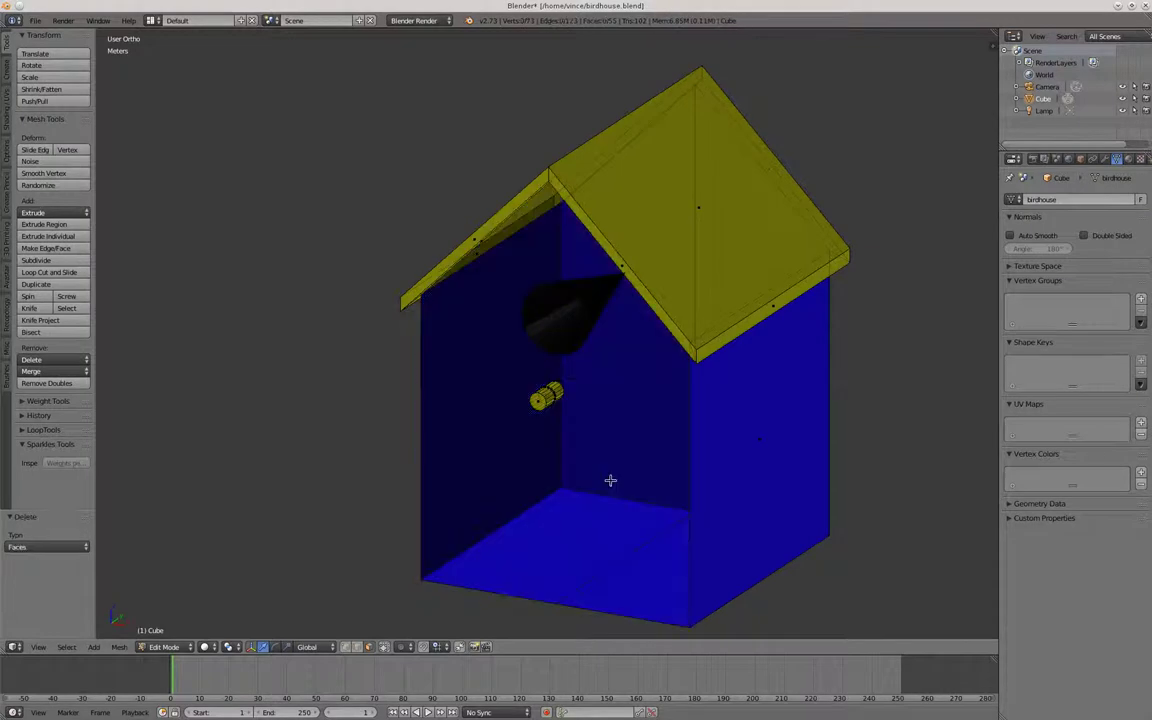
scroll(612, 480, "up", 2)
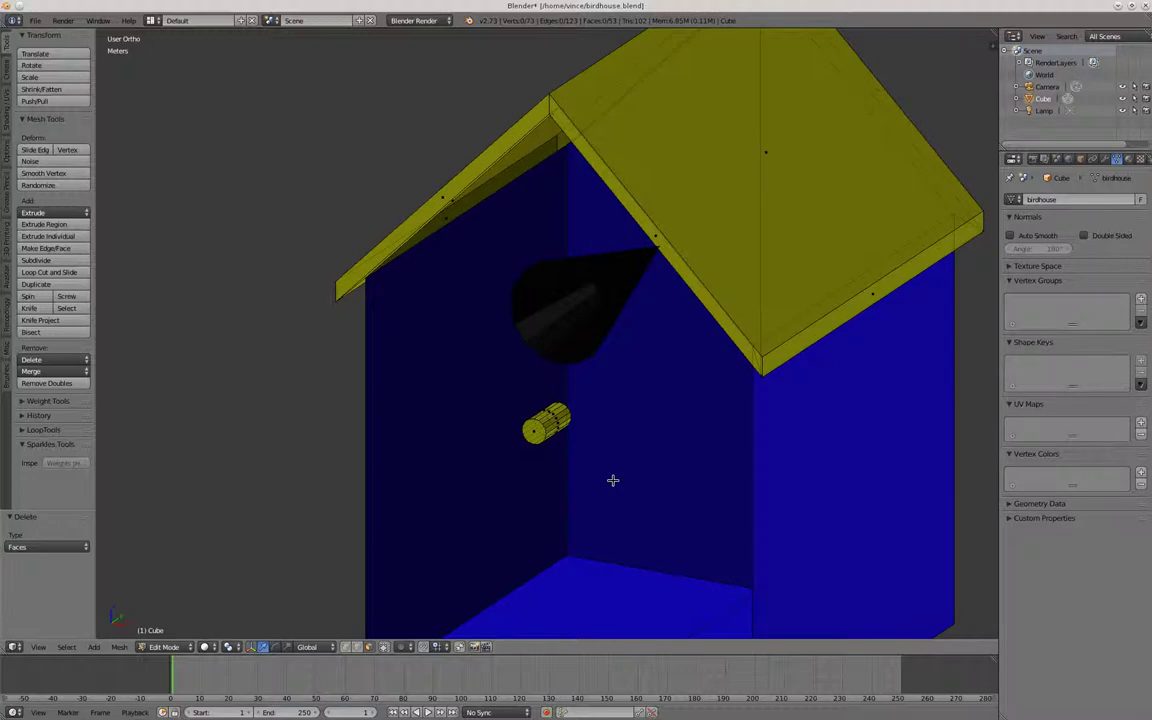
Switch the mesh selection to Edge select mode.
scroll(585, 430, "up", 1)
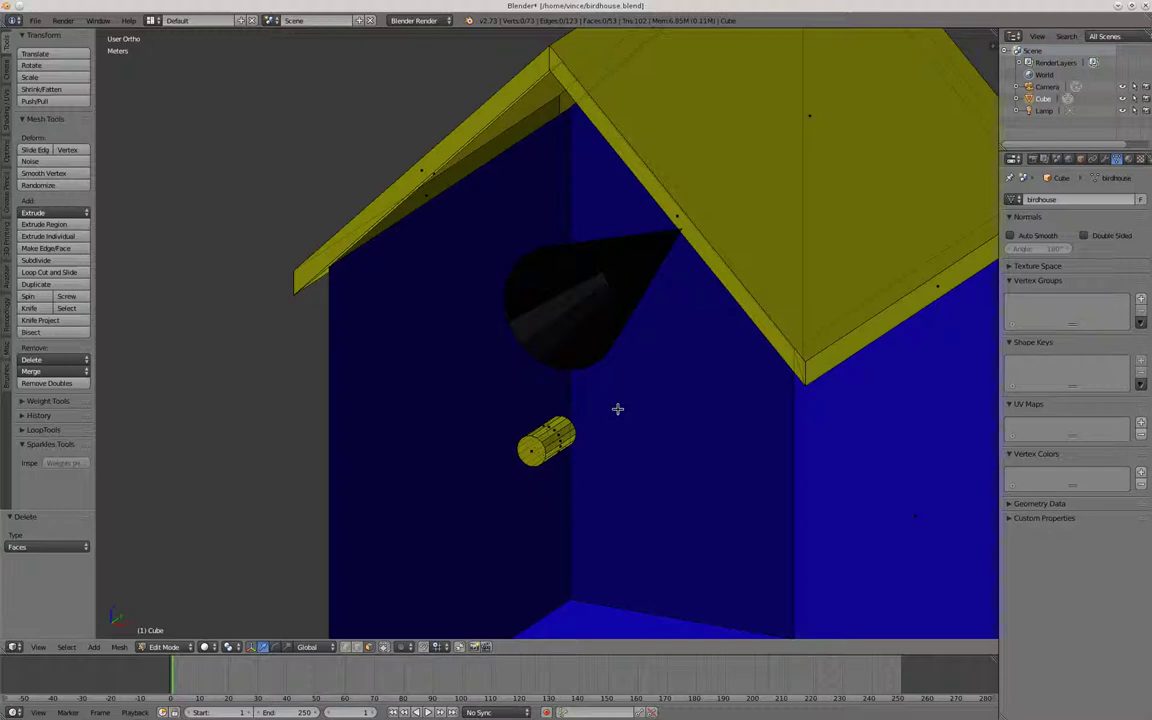
key("ctrl+Tab")
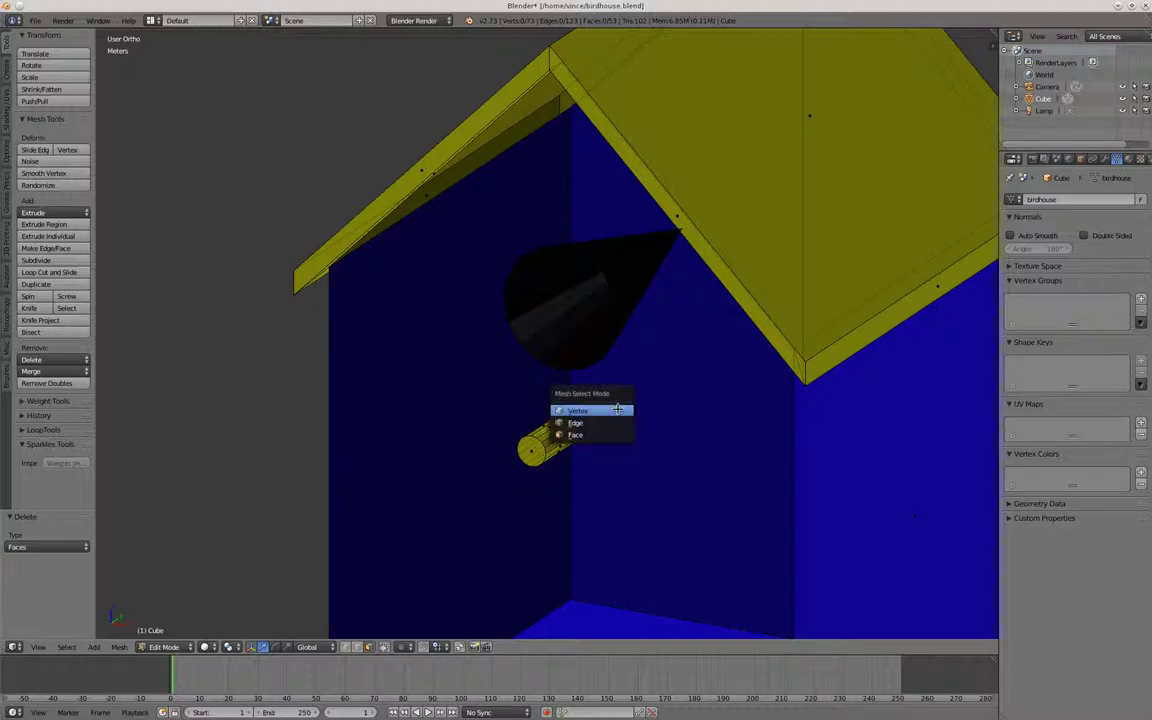
key("Down")
key("Return")
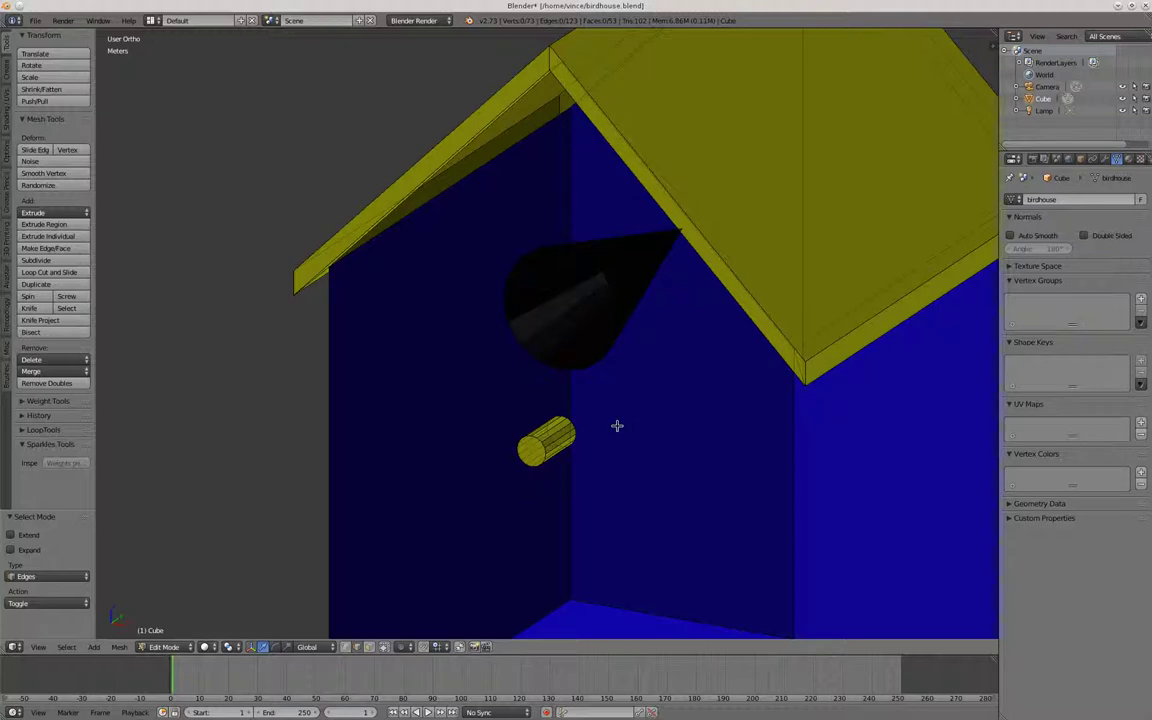
Undo the last two changes, then select the front opening's outline edges and the entrance-hole rim.
key("ctrl+z")
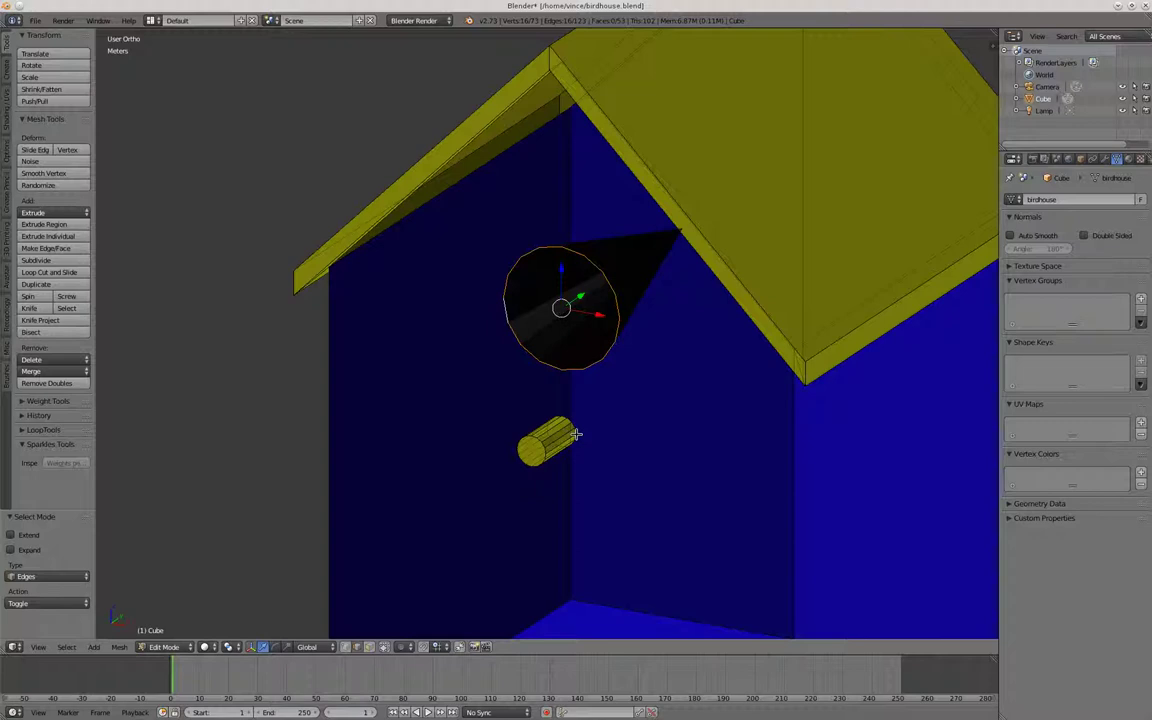
key("ctrl+z")
scroll(762, 464, "down", 2)
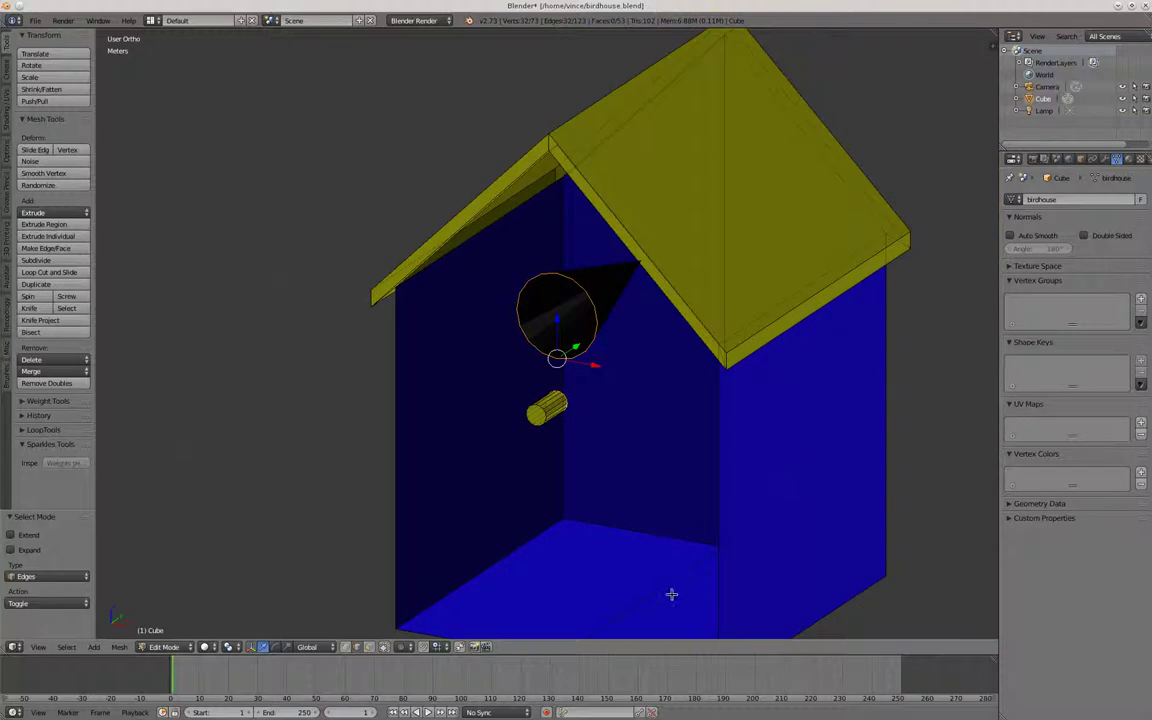
scroll(626, 615, "down", 1)
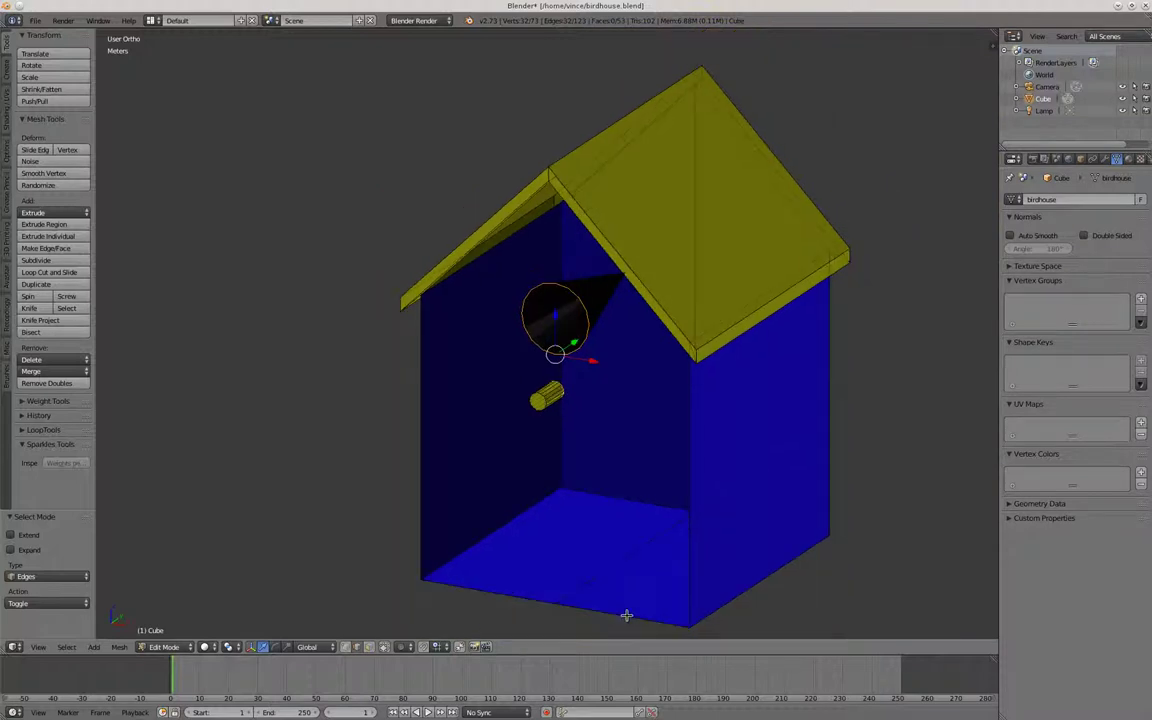
right_click(626, 615, "alt+shift")
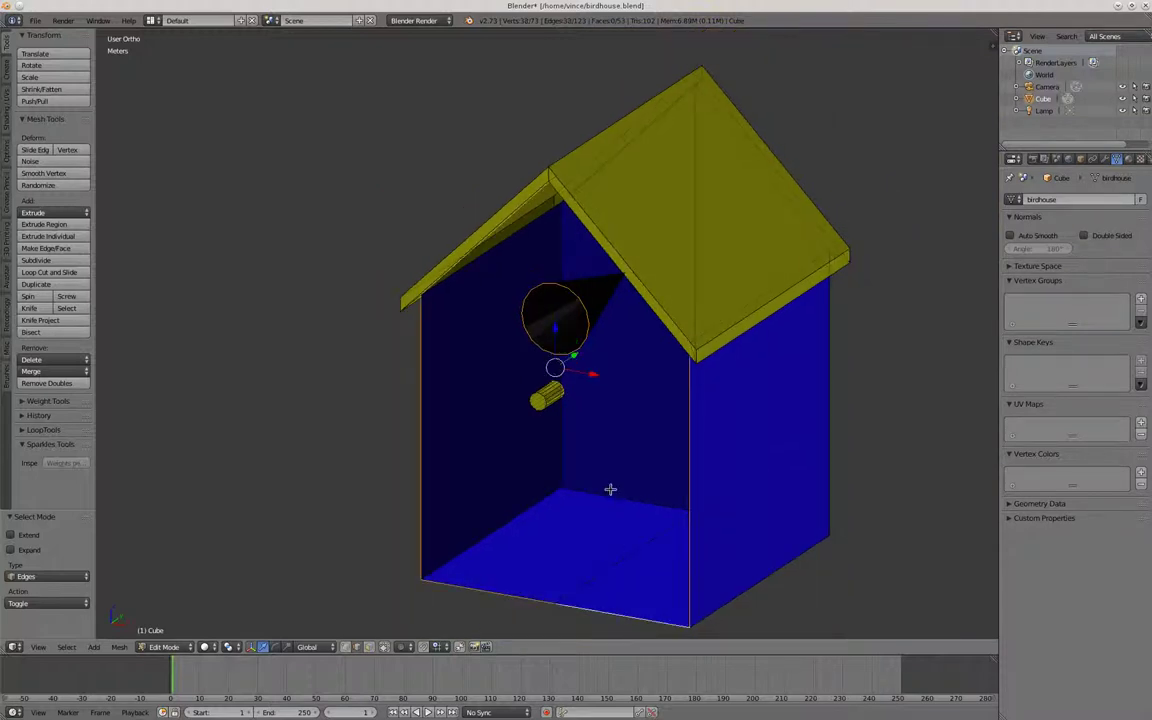
scroll(613, 484, "up", 2)
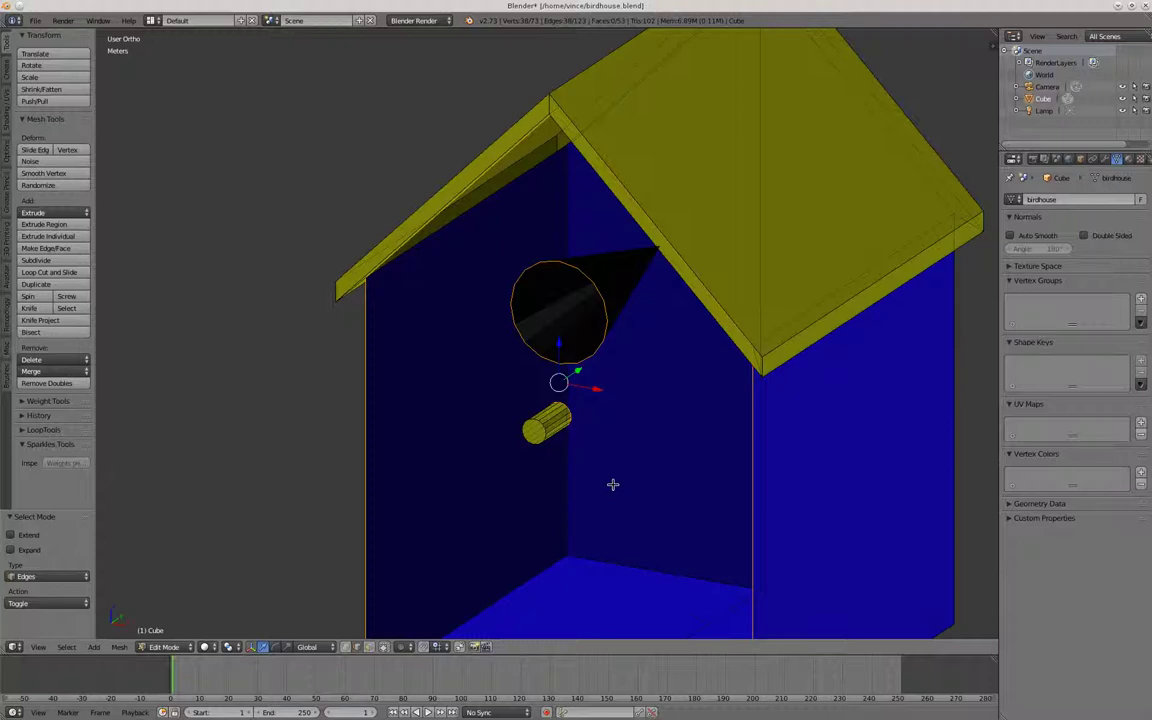
scroll(613, 484, "down", 1)
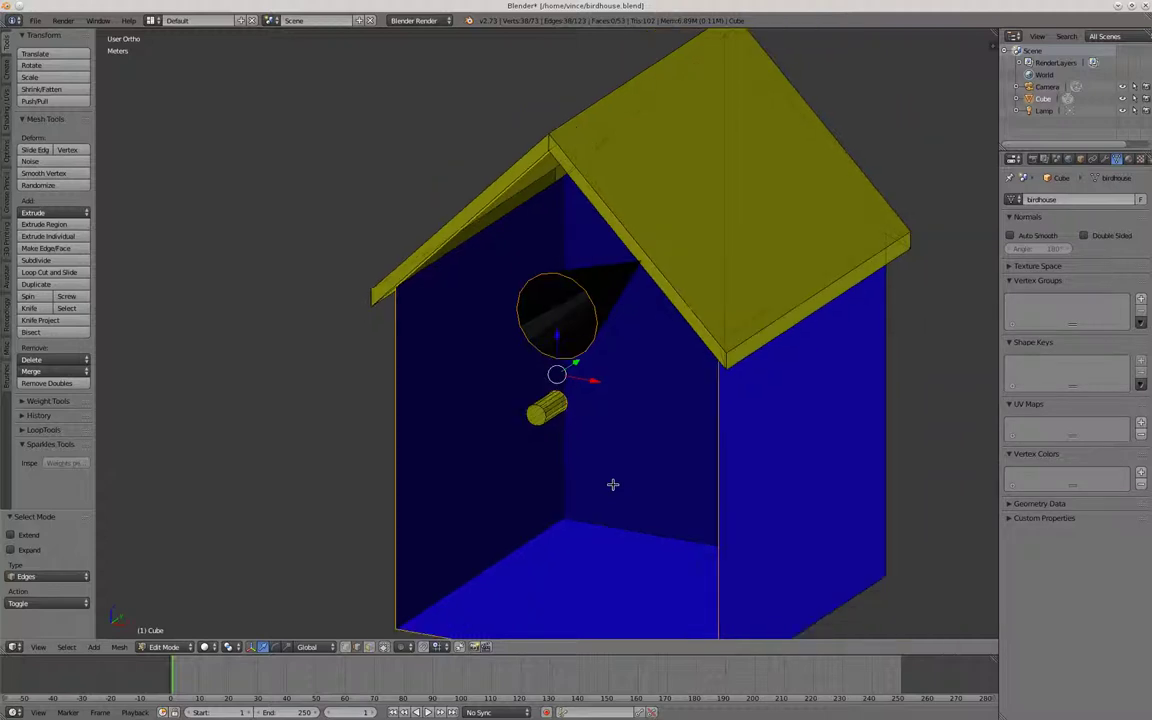
Fill the front wall around the entrance hole with Beauty triangulated faces (Alt+F).
key("alt+f")
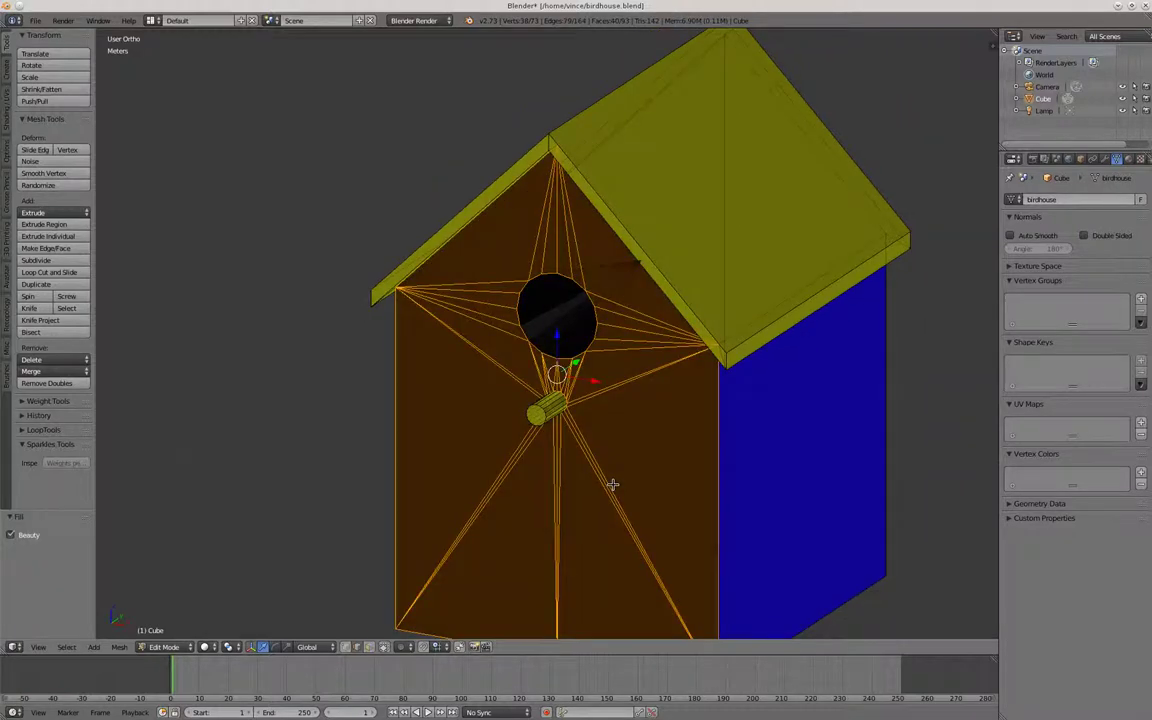
scroll(613, 484, "down", 1)
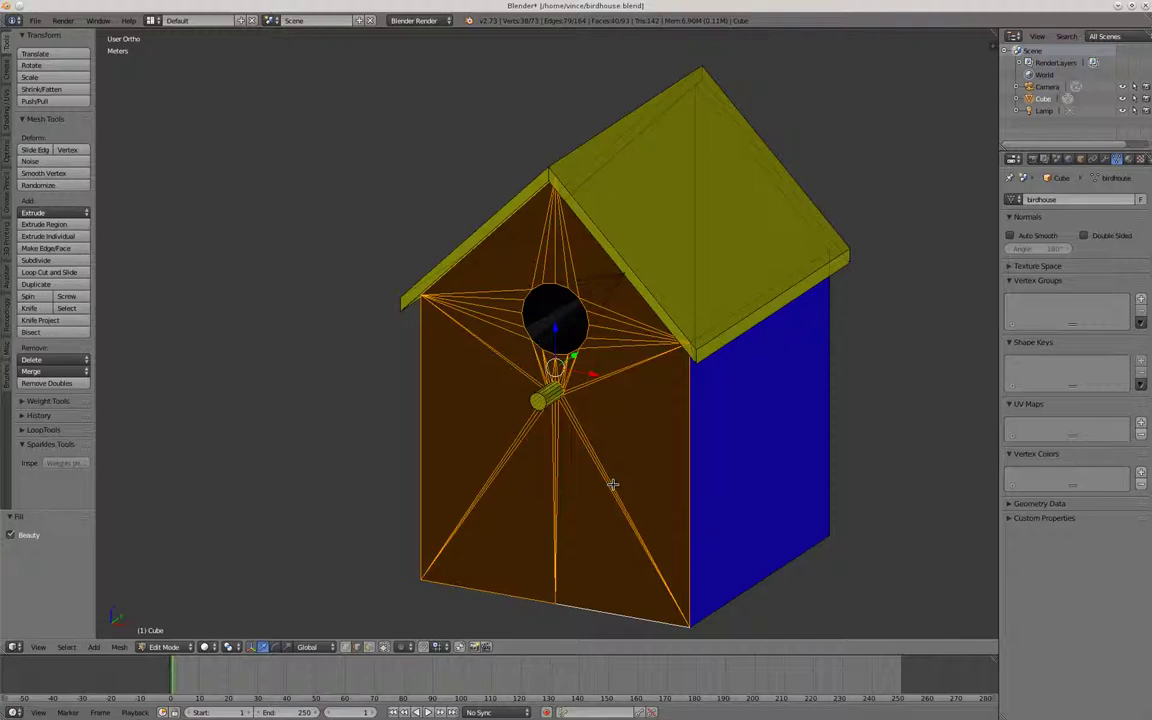
scroll(613, 484, "up", 2)
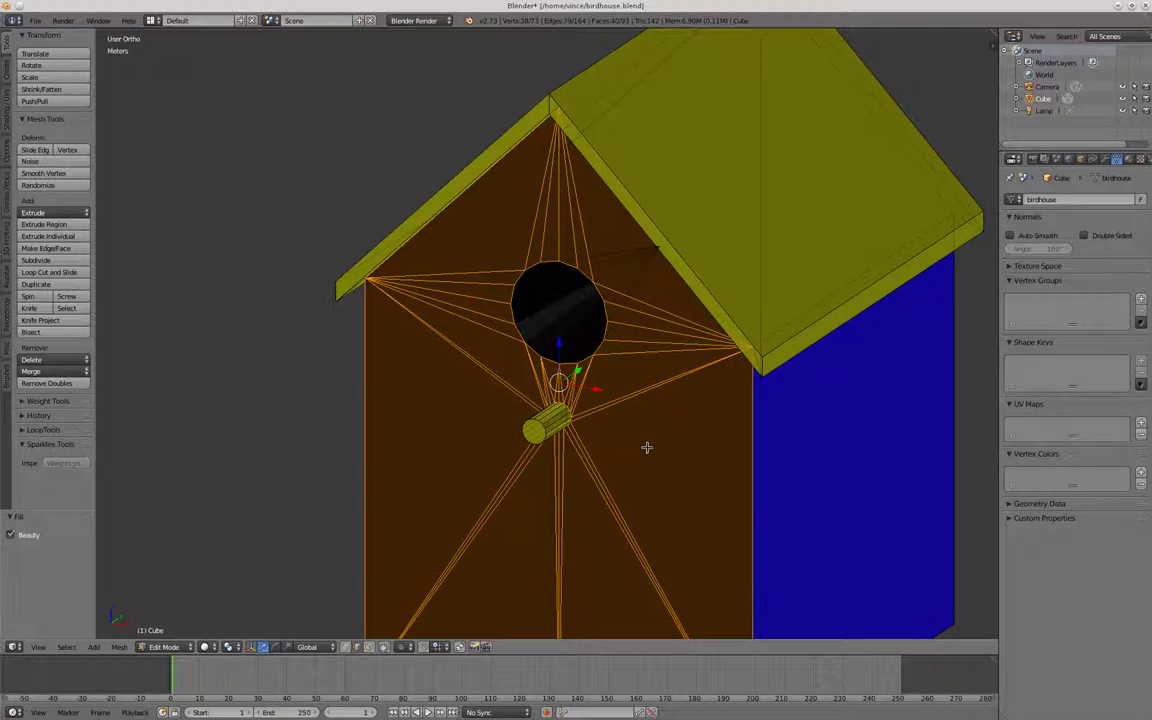
Show the Material tab's slots and switch to Face select mode.
left_click(1127, 160)
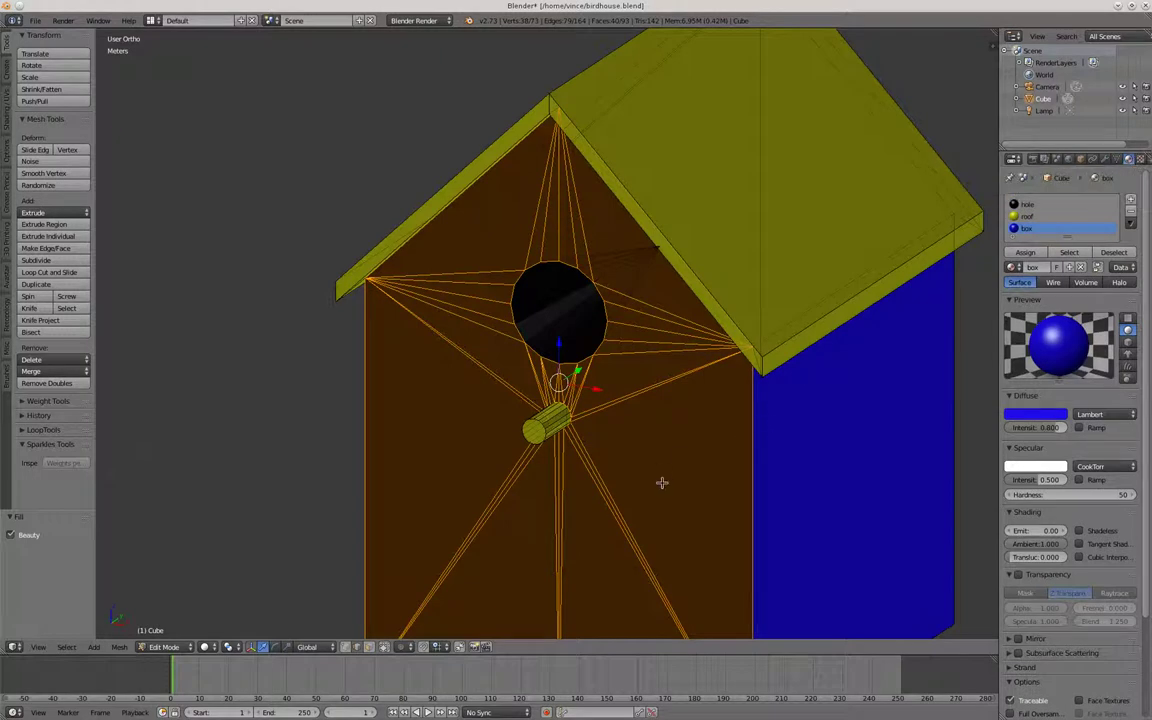
scroll(618, 481, "down", 1)
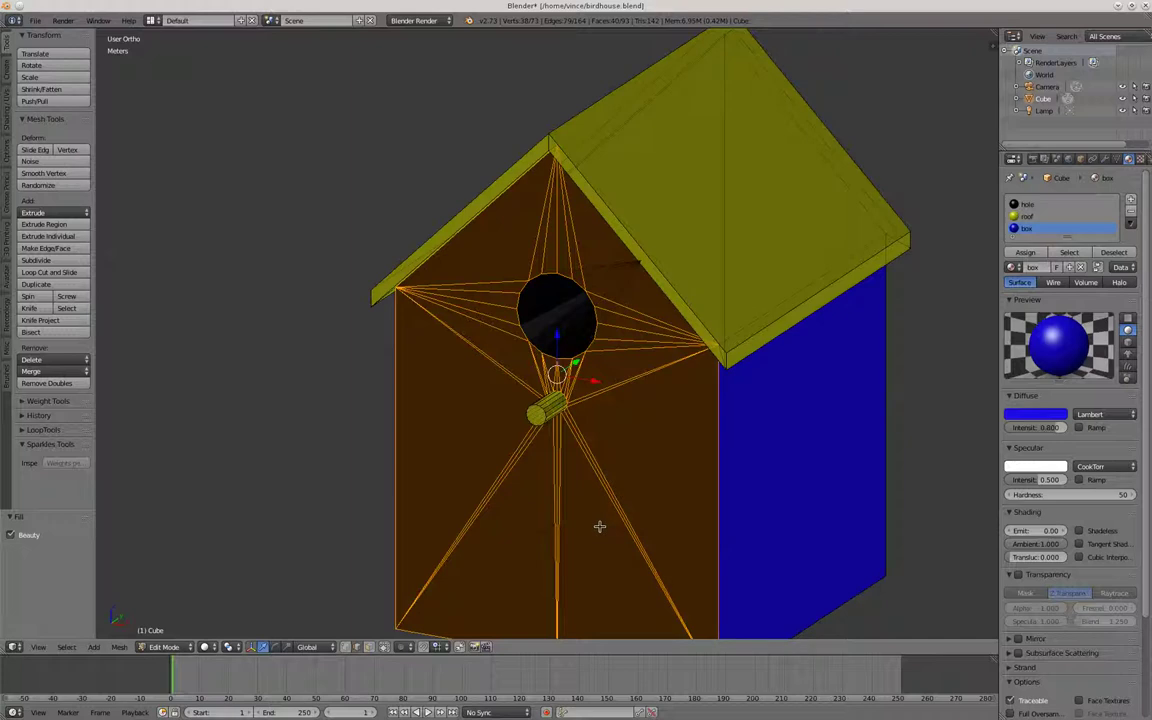
scroll(598, 526, "down", 1)
key("ctrl+Tab")
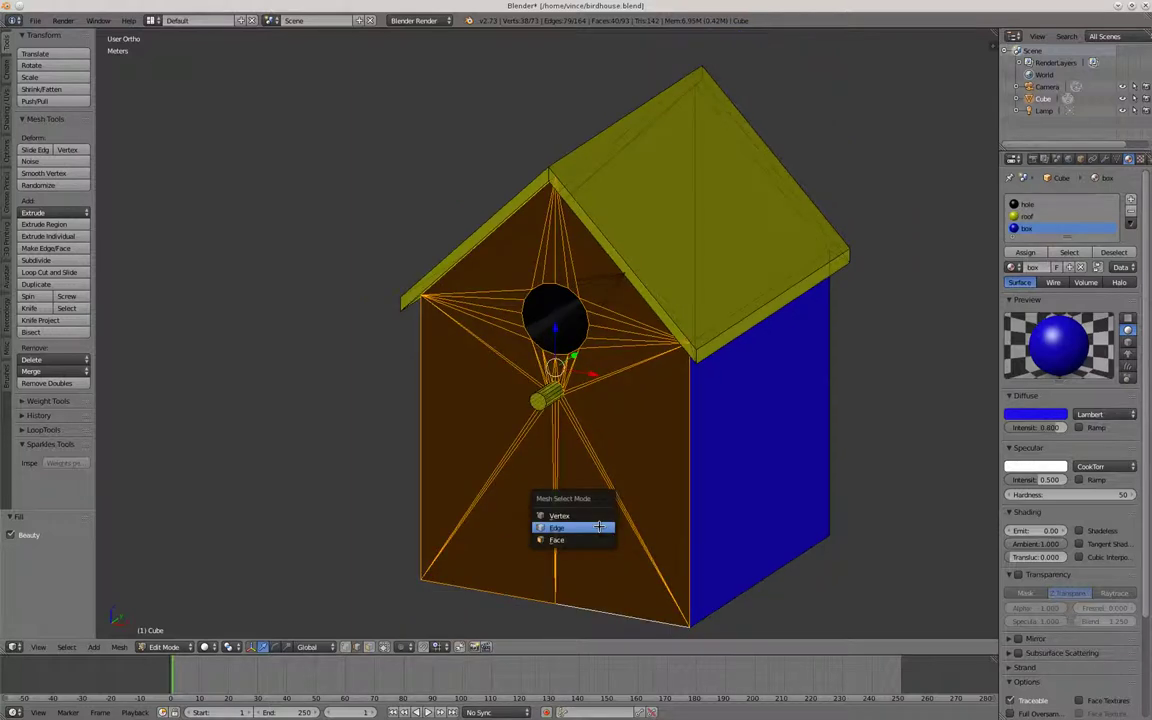
left_click(598, 527)
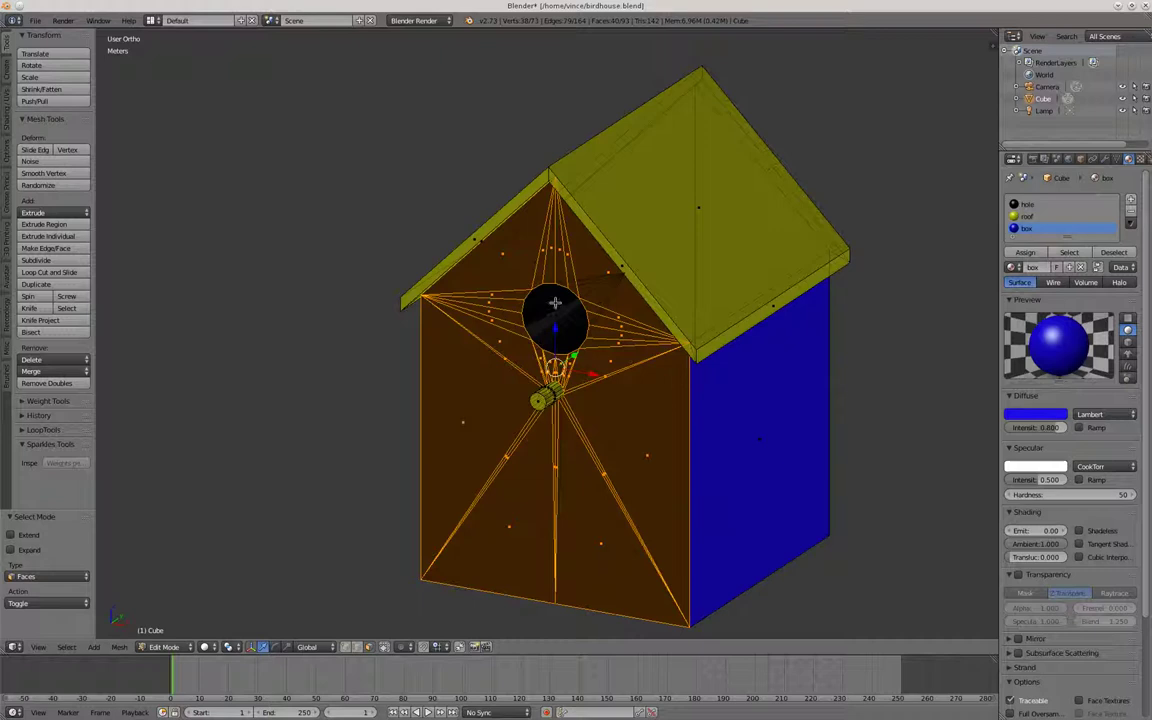
Assign the blue box material to the new front faces, then deselect all.
left_click(1024, 253)
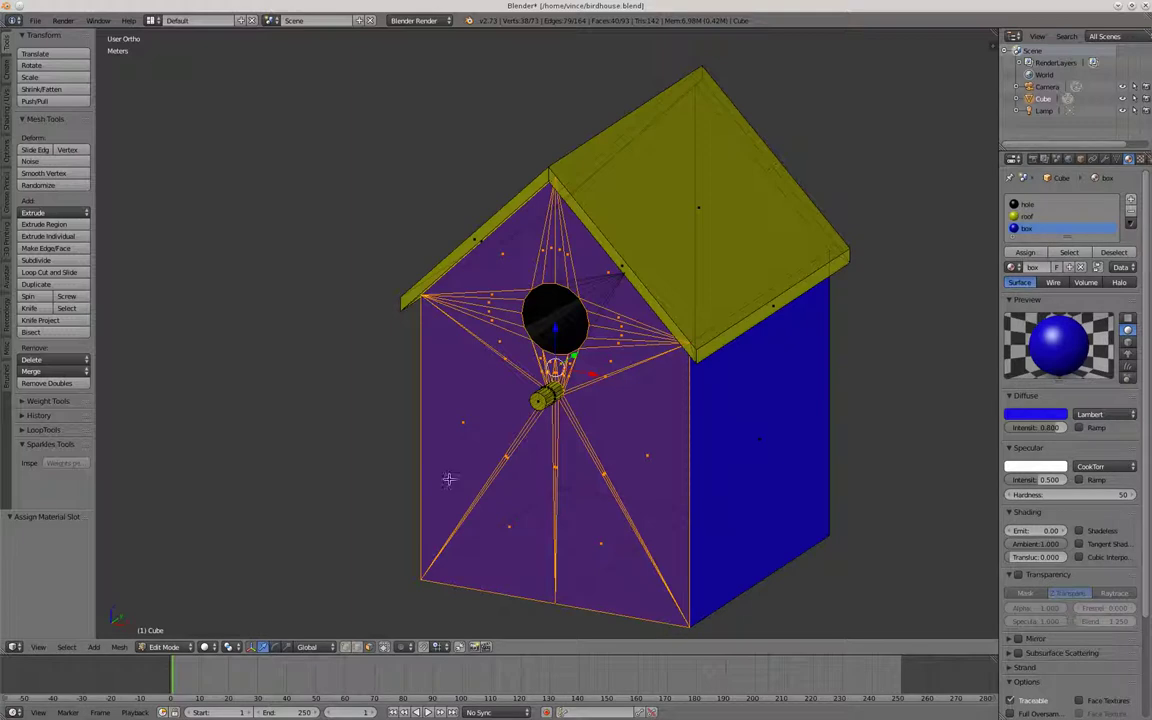
key("a")
scroll(450, 478, "down", 3)
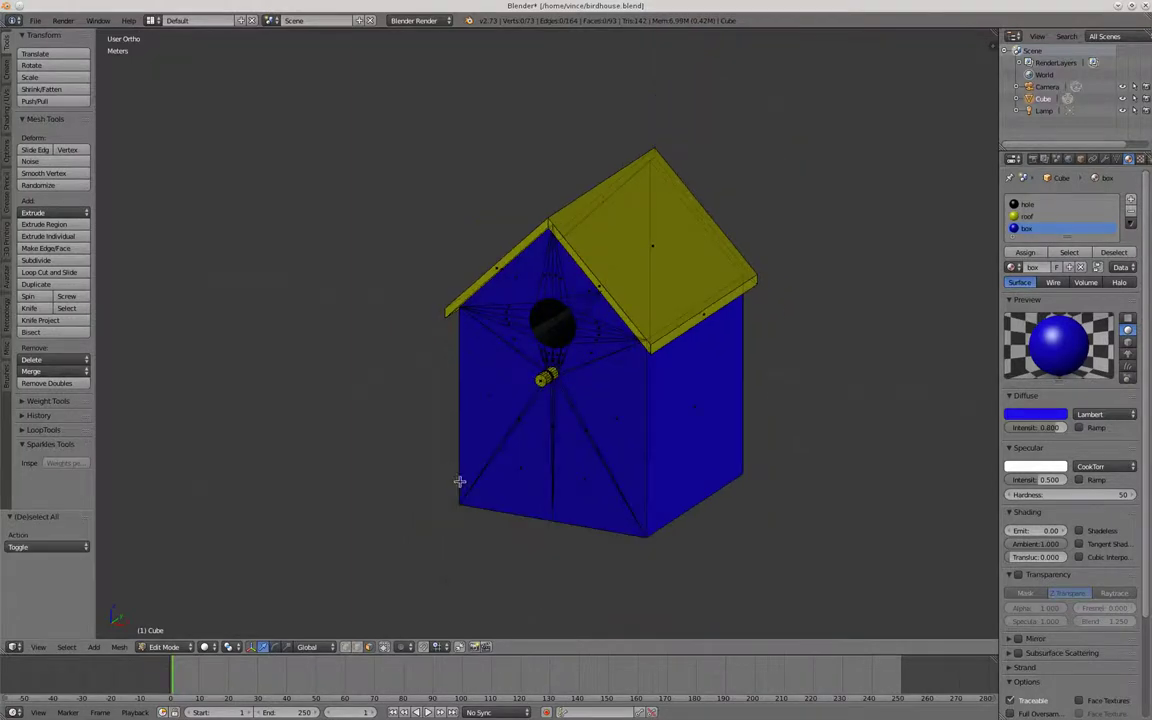
mouse_move(457, 478)
middle_mouse_down()
mouse_move(492, 483)
mouse_move(479, 487)
middle_mouse_up()
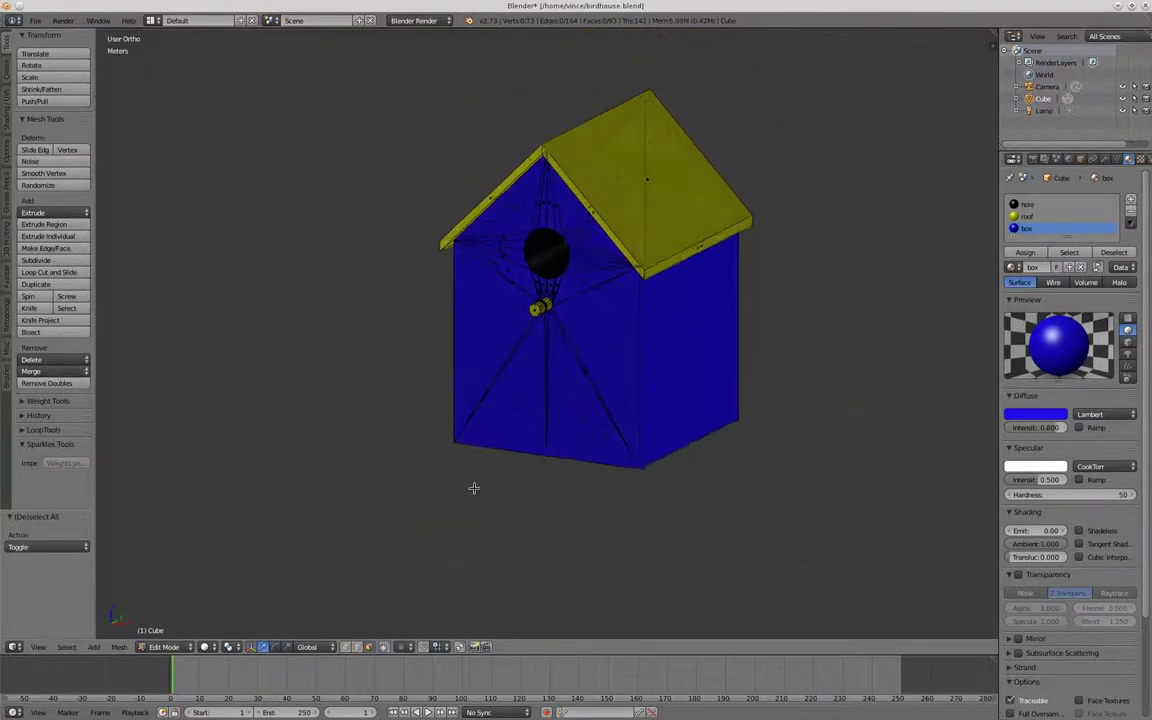
scroll(479, 487, "up", 2)
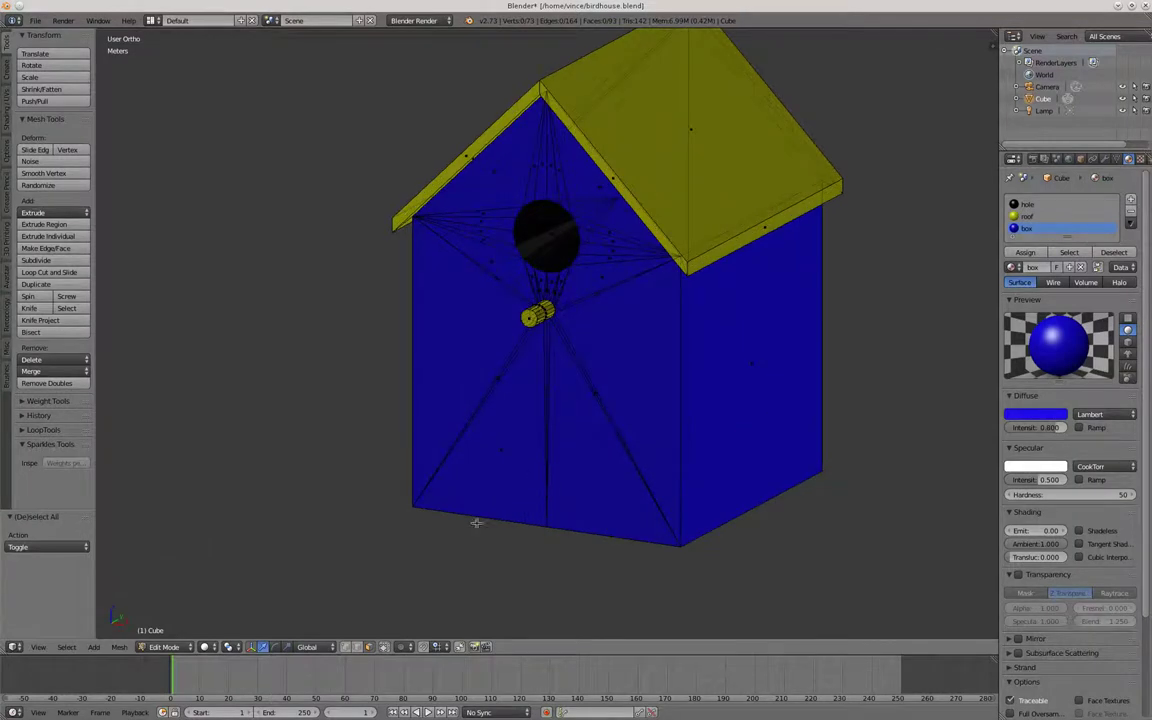
Switch to Front view, then to Top view of the birdhouse.
scroll(345, 562, "up", 1)
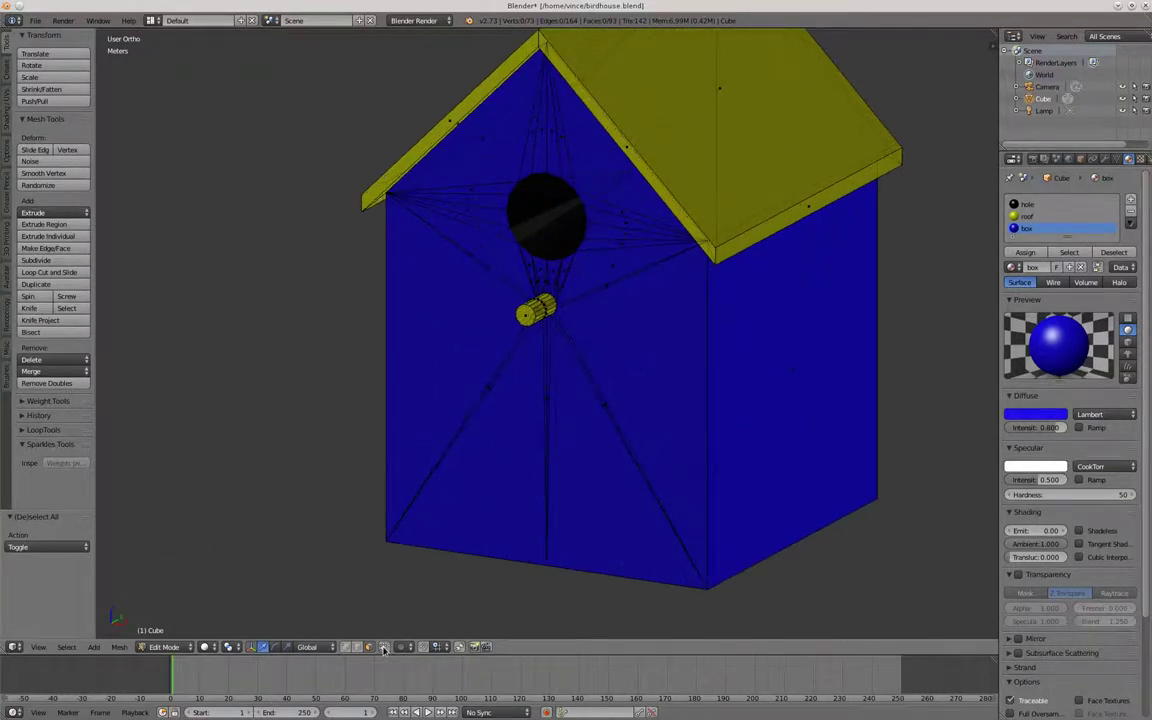
scroll(470, 535, "down", 1)
scroll(583, 472, "down", 1)
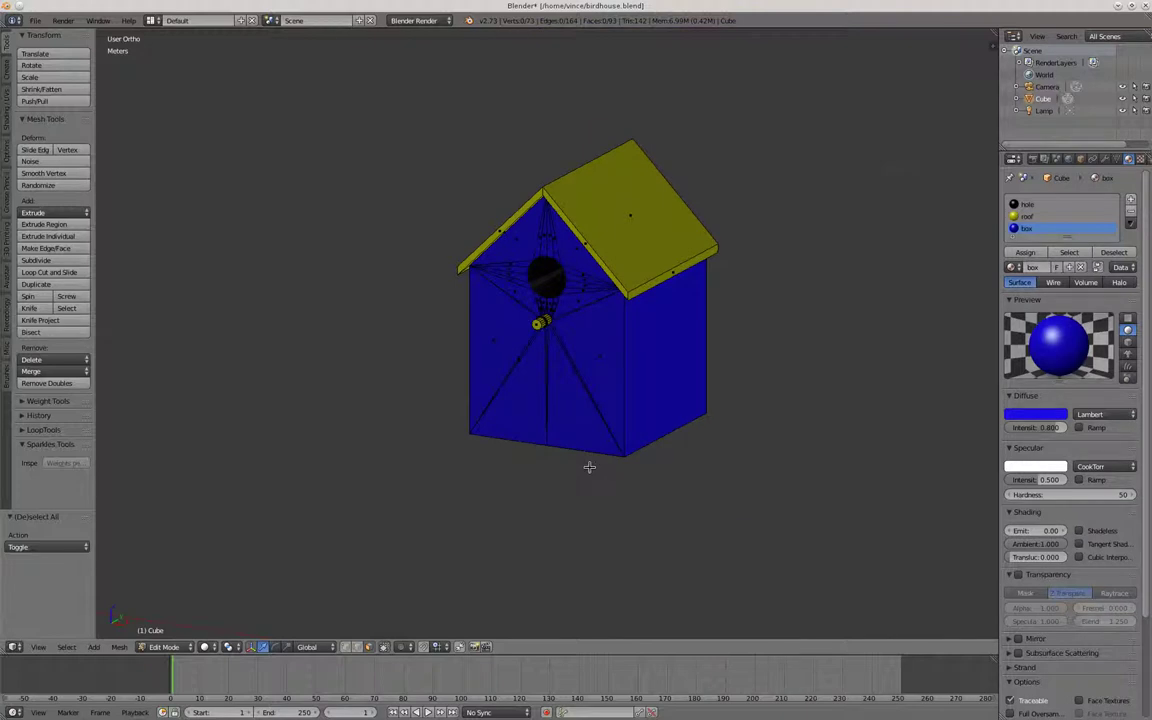
key("KP_1")
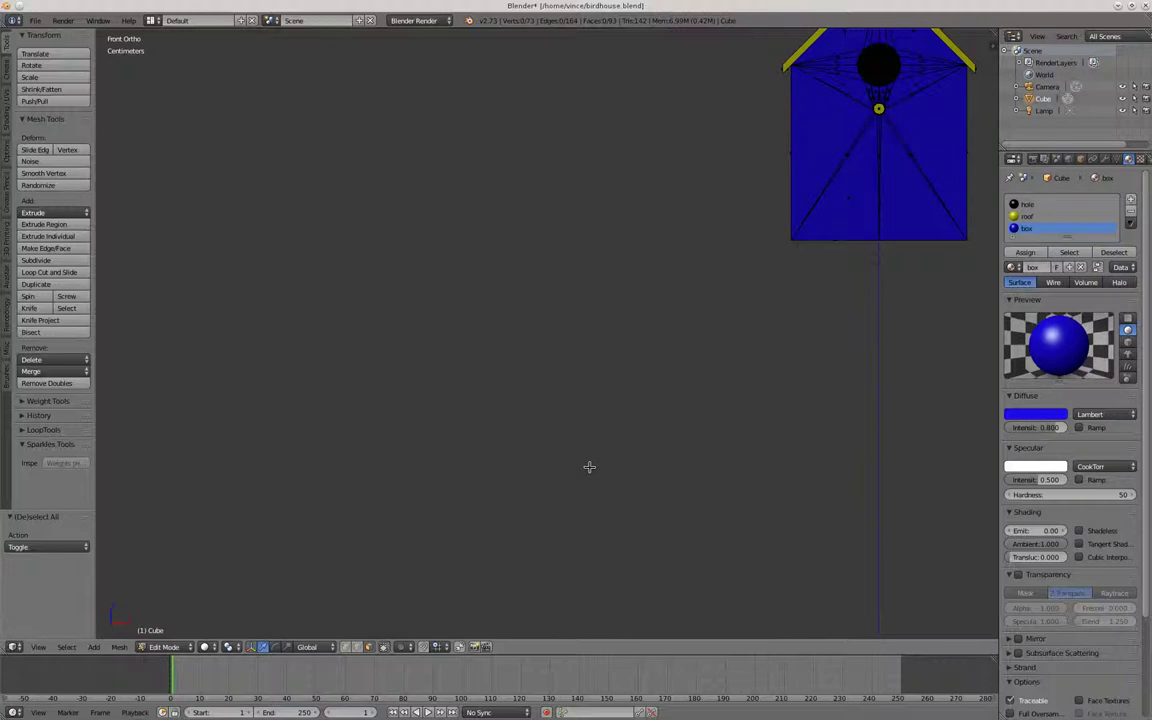
key("KP_7")
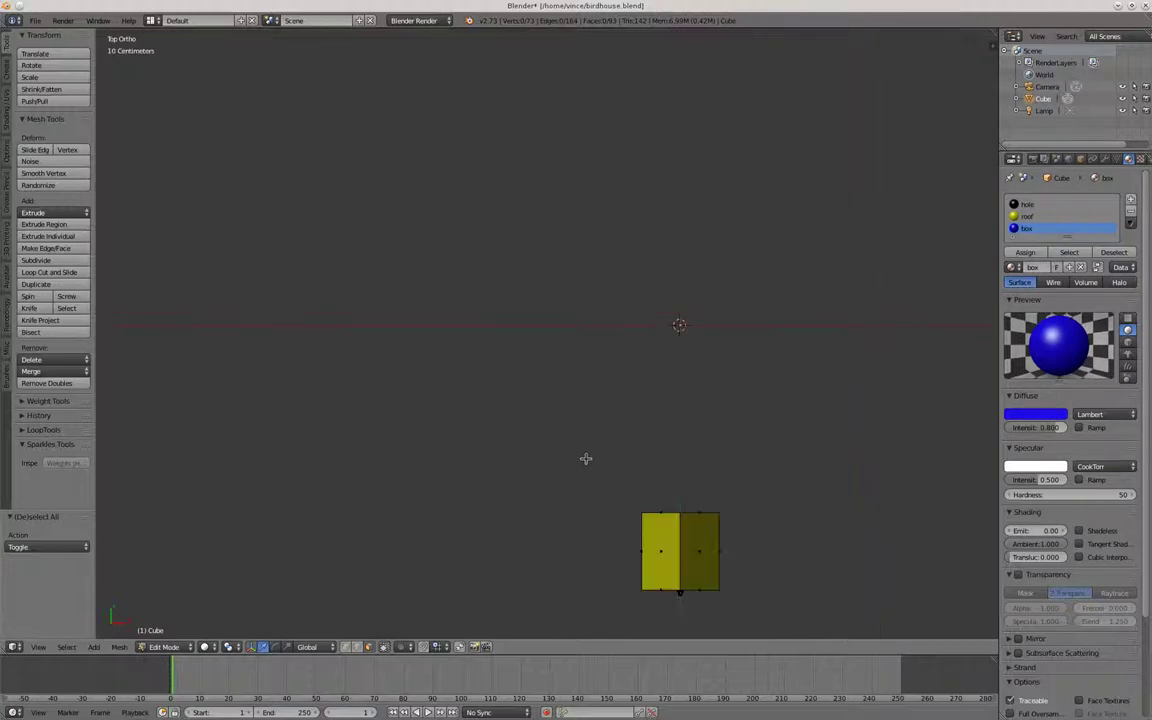
Select all and move the birdhouse about 64 cm along Y onto the world origin.
scroll(586, 459, "down", 2)
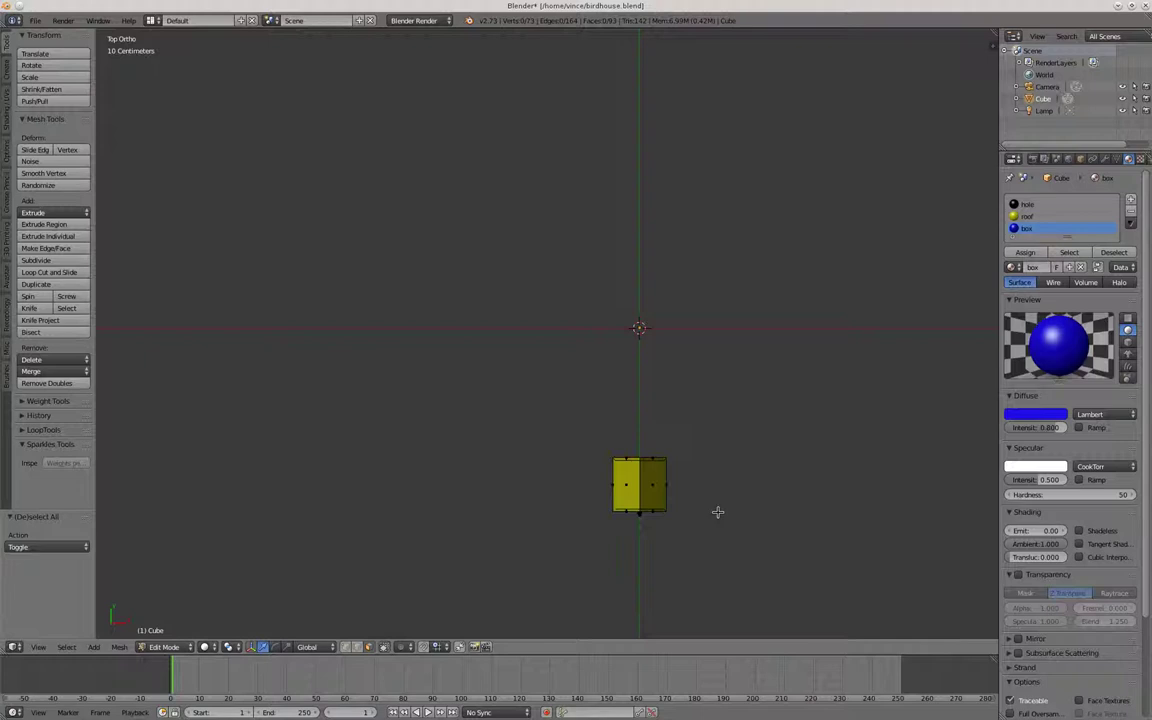
key("a")
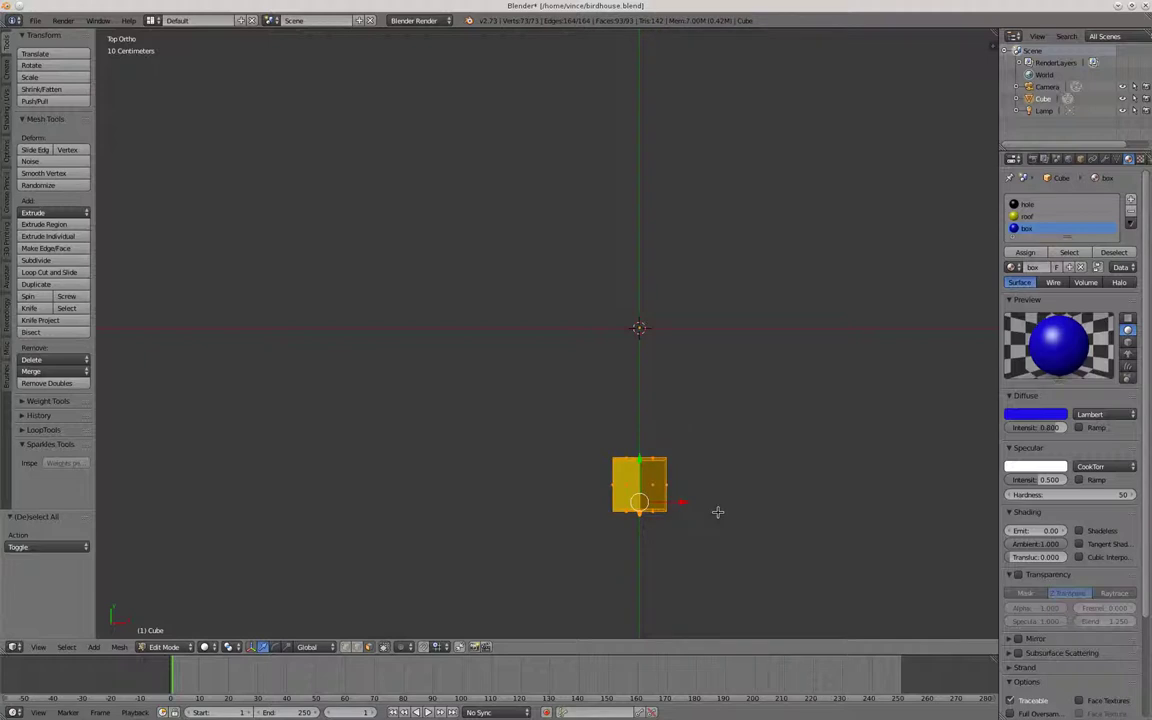
key("g")
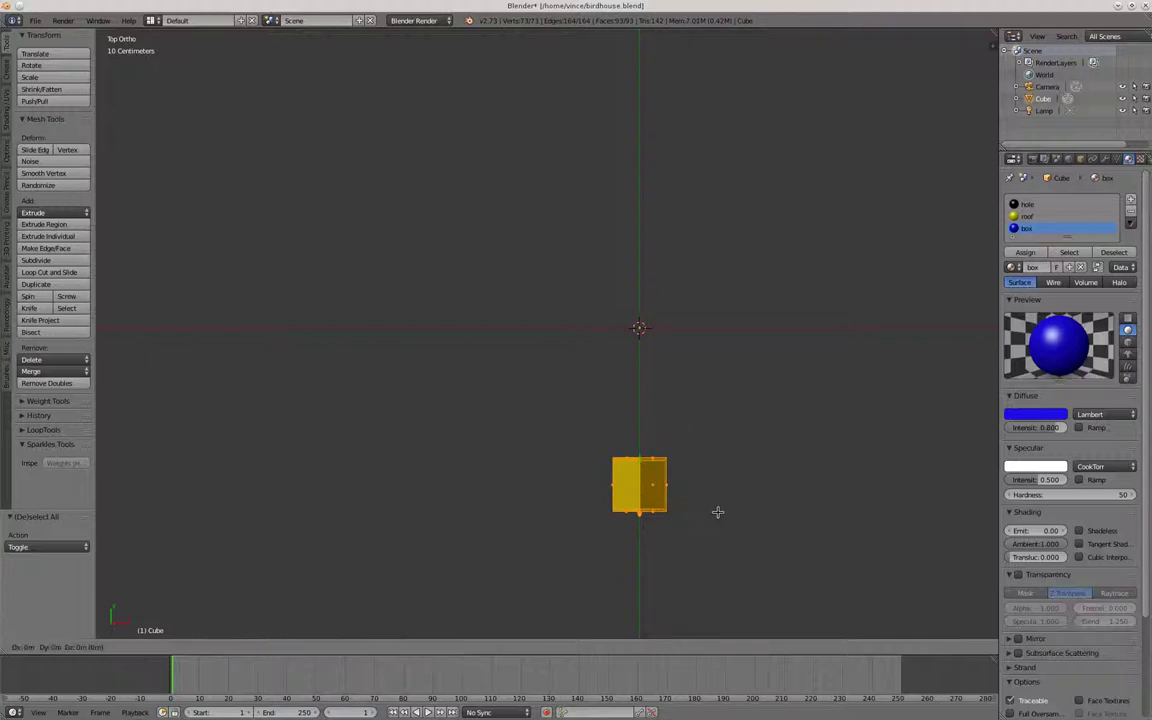
key("y")
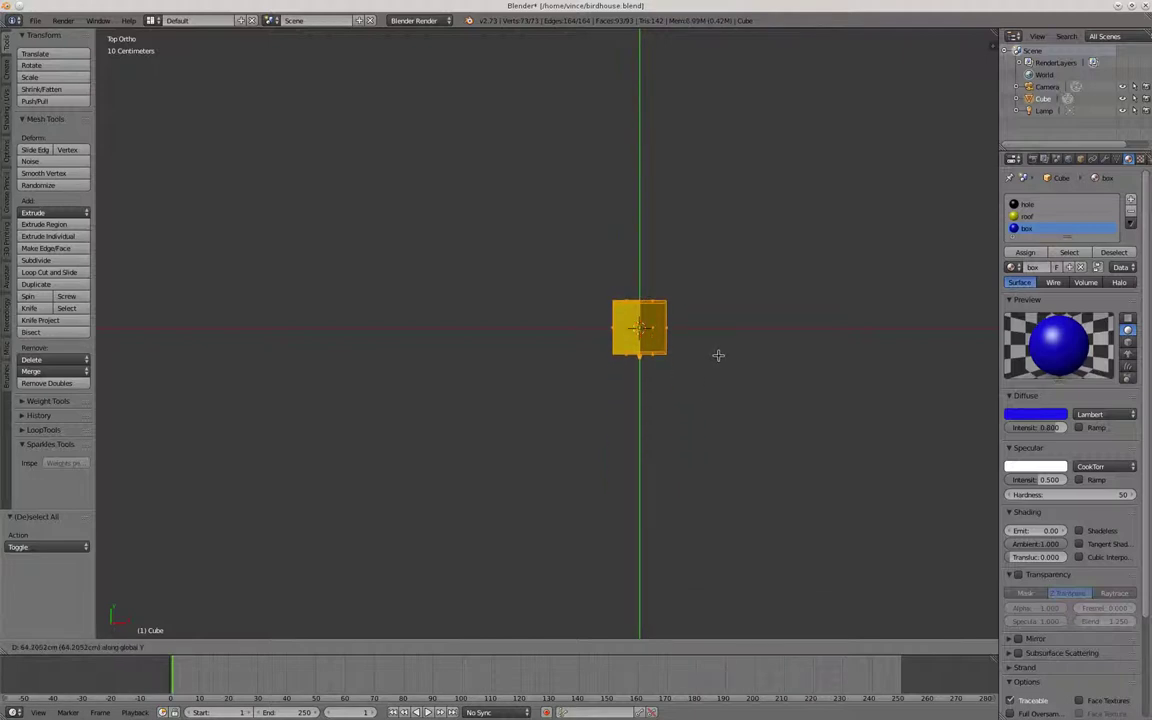
left_click(718, 354)
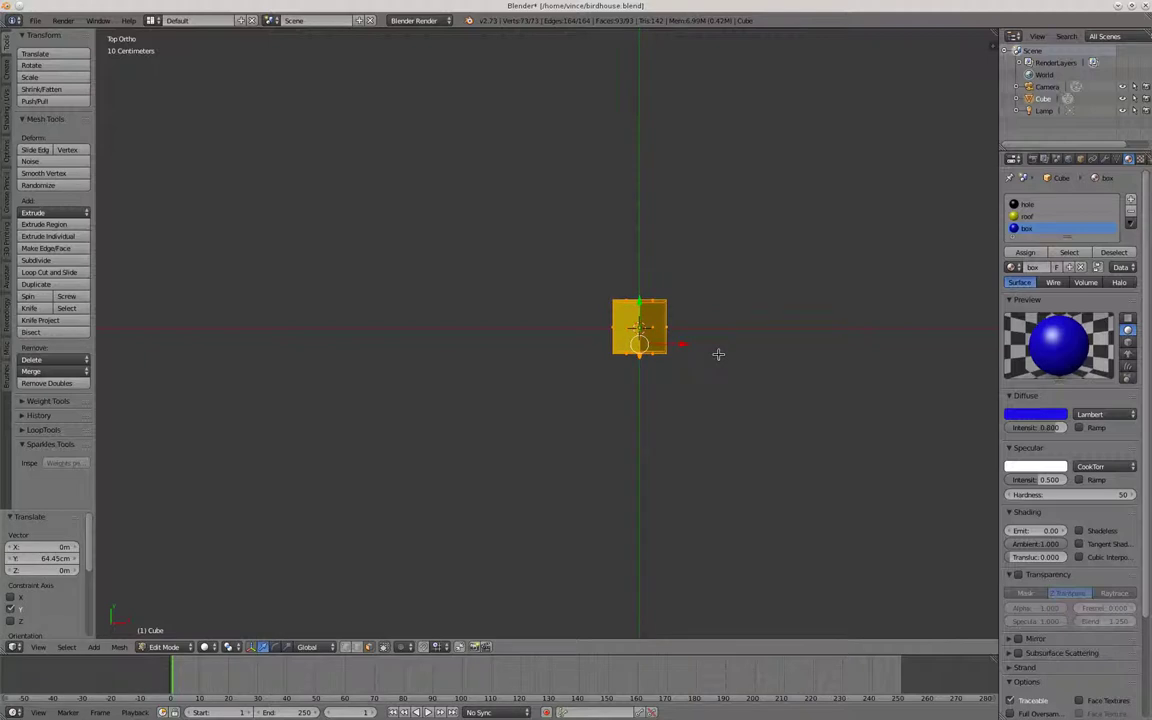
From the Right view, raise the whole mesh 52.687 cm along Z.
key("KP_8")
key("KP_8")
key("KP_8")
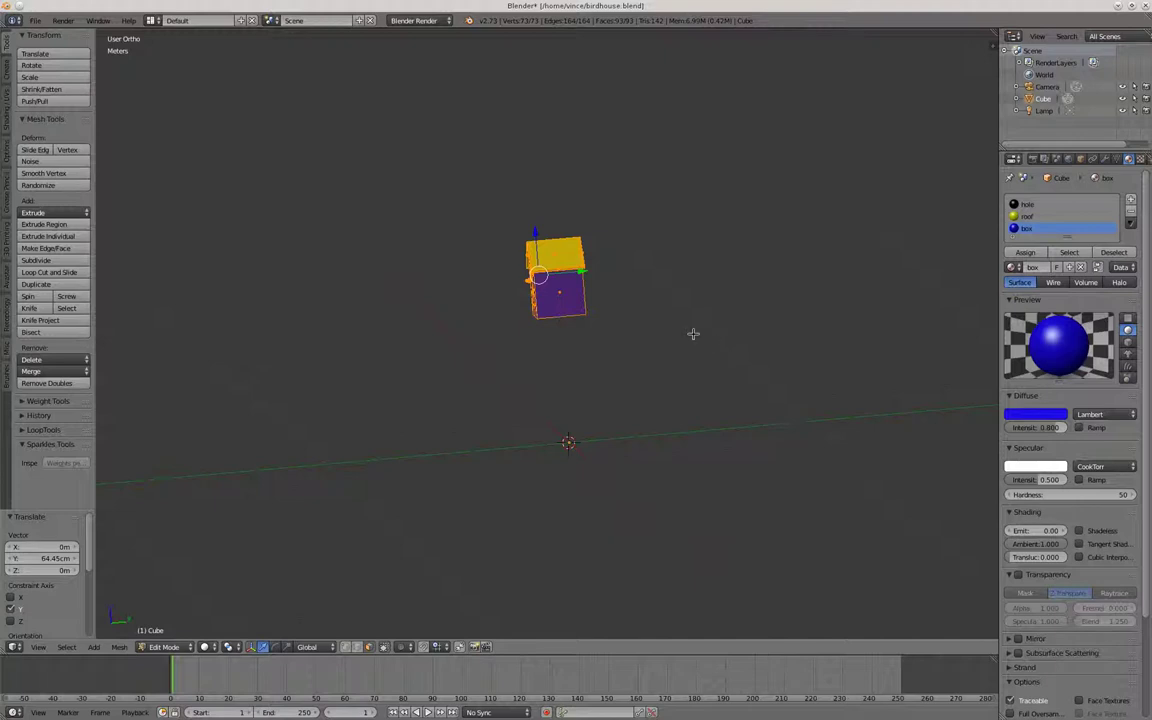
key("KP_3")
key("g")
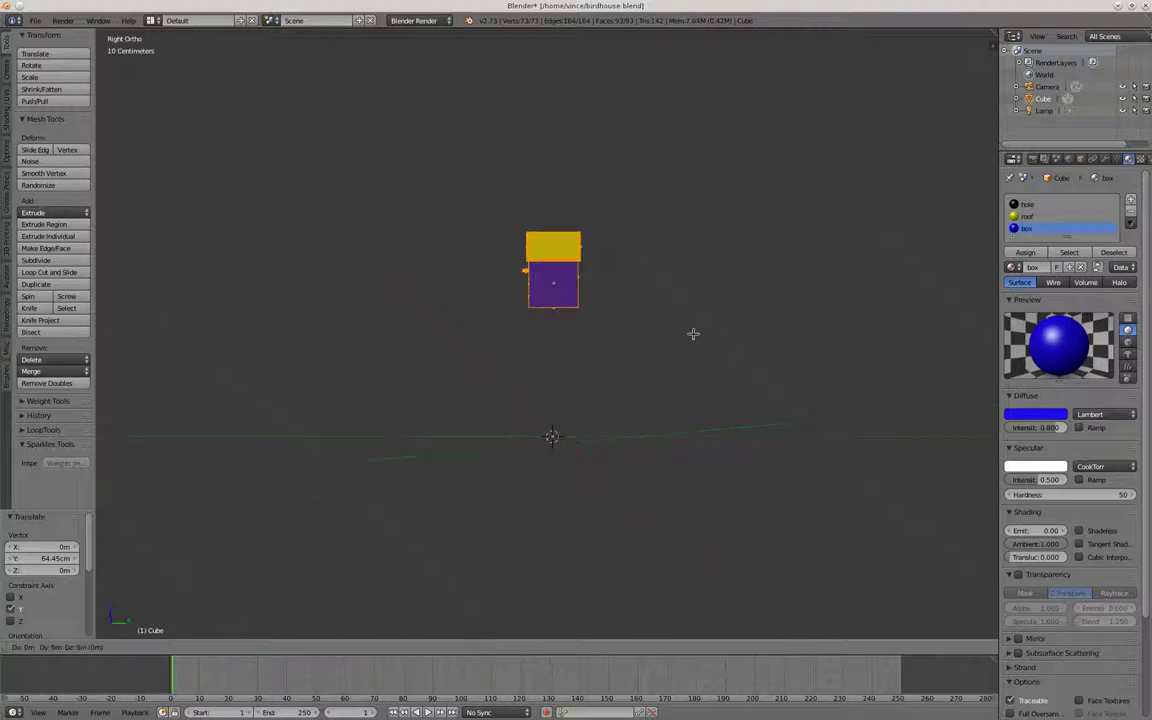
key("z")
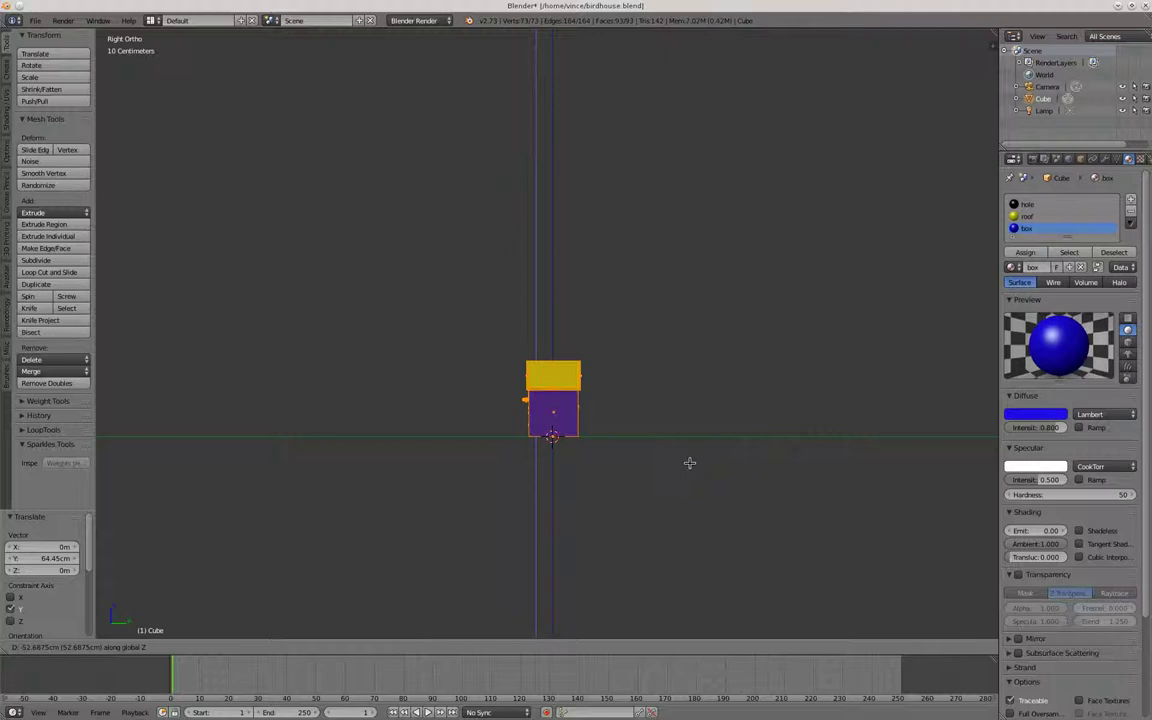
left_click(689, 463)
Switch to Front view, centre the birdhouse on screen, and deselect all.
key("KP_4")
key("KP_4")
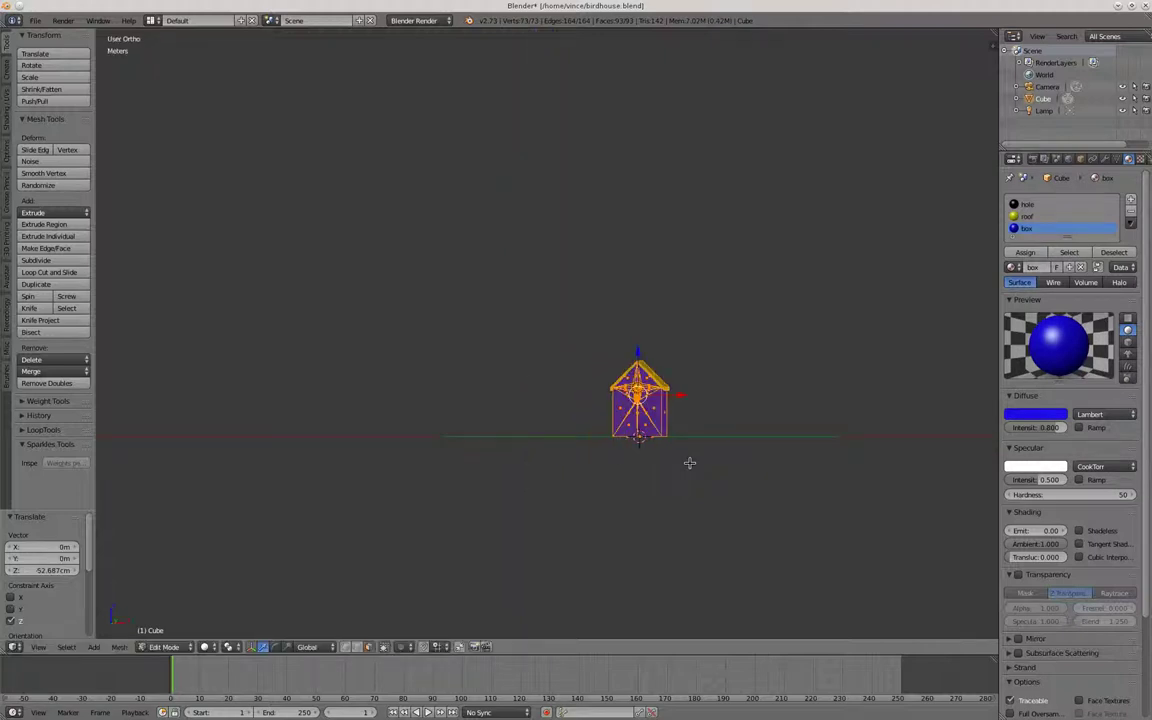
scroll(689, 463, "up", 1)
key("KP_1")
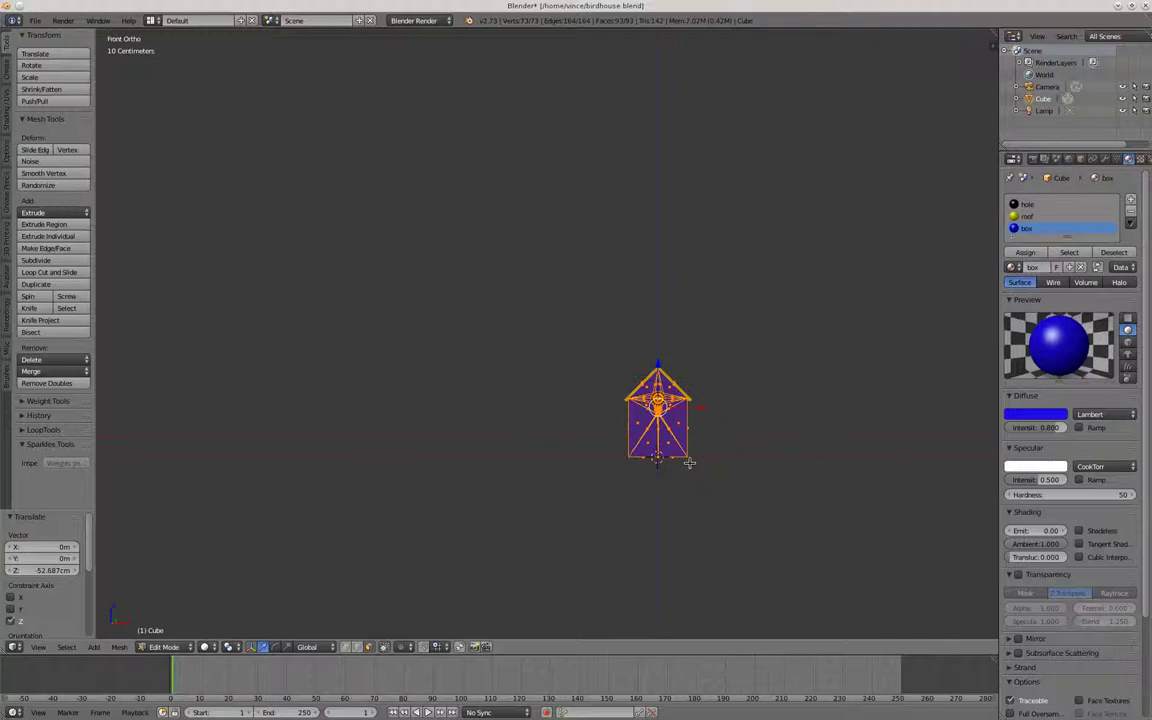
middle_click_drag(723, 430, 580, 395, "shift")
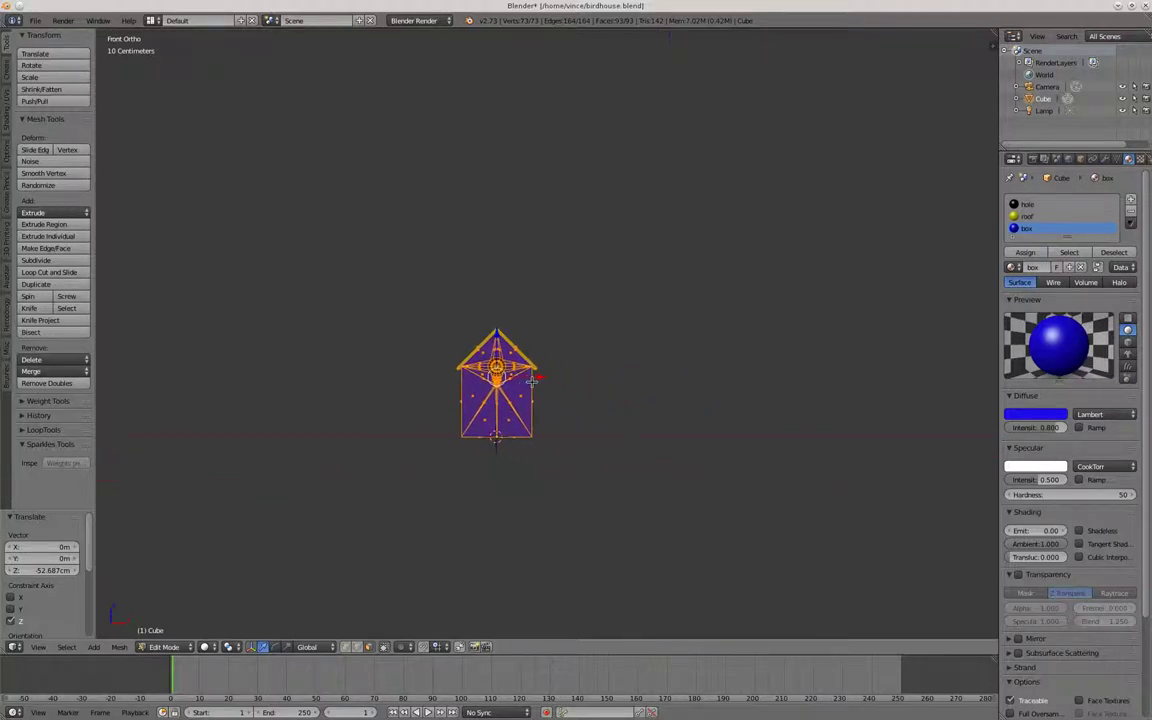
scroll(531, 382, "up", 4)
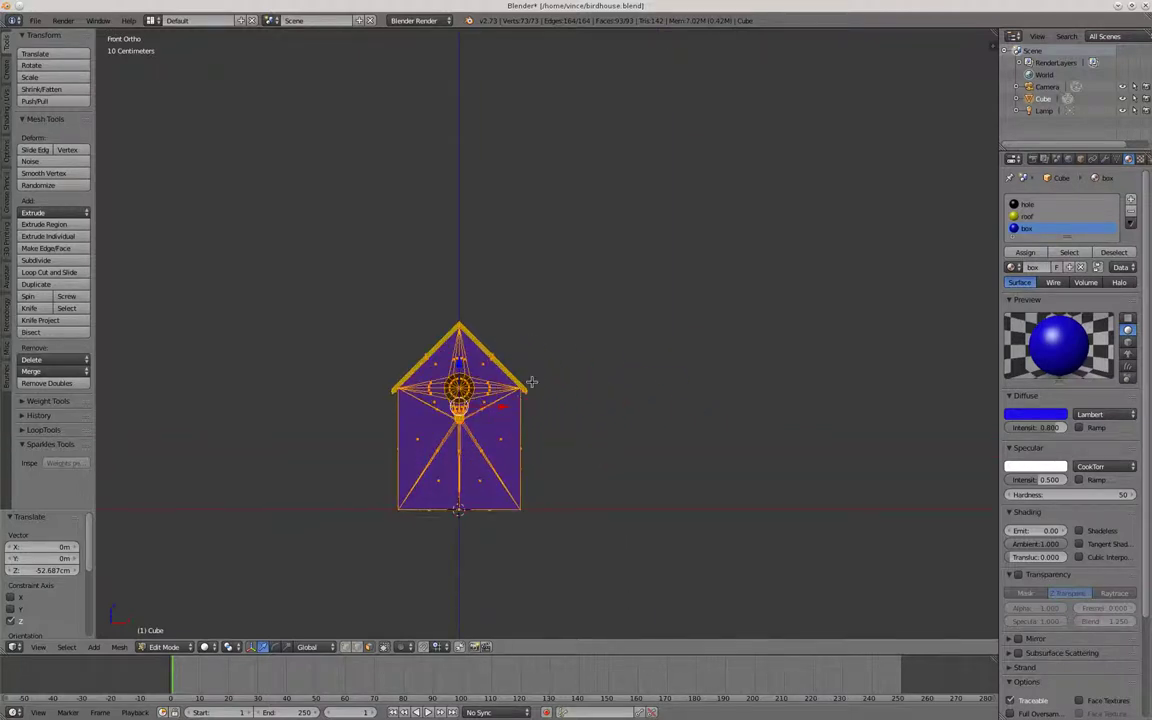
key("a")
scroll(531, 382, "down", 2)
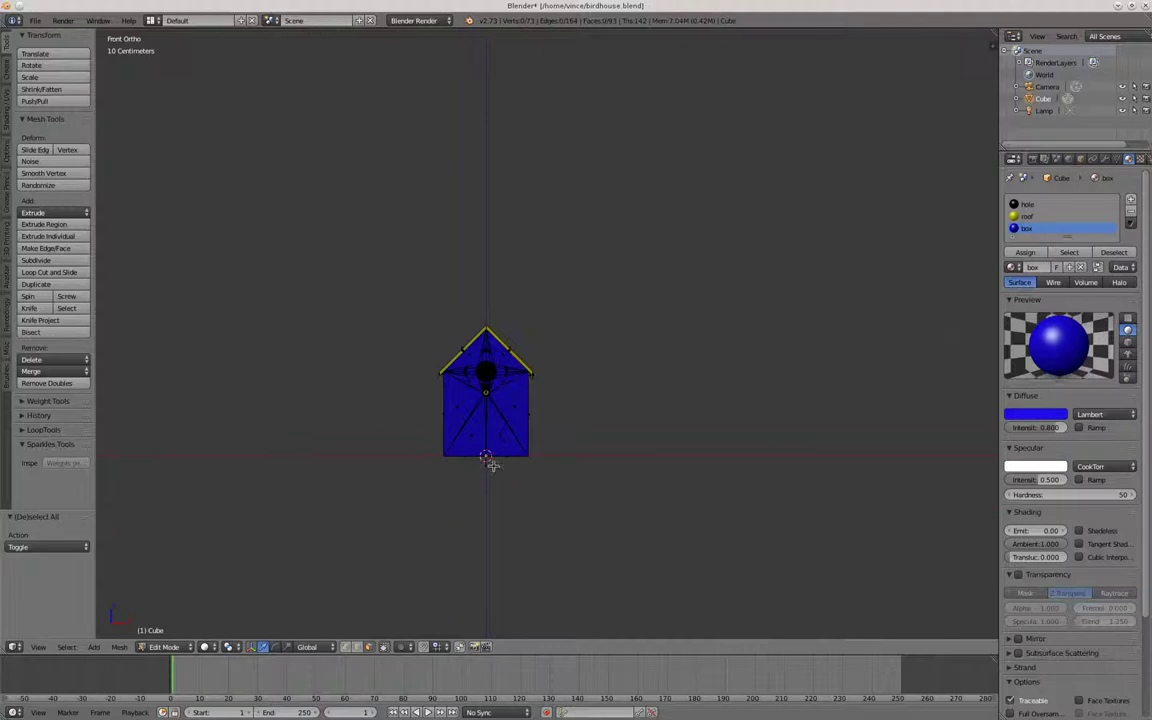
mouse_move(488, 463)
middle_mouse_down()
mouse_move(491, 440)
mouse_move(504, 458)
mouse_move(485, 450)
mouse_move(501, 399)
middle_mouse_up()
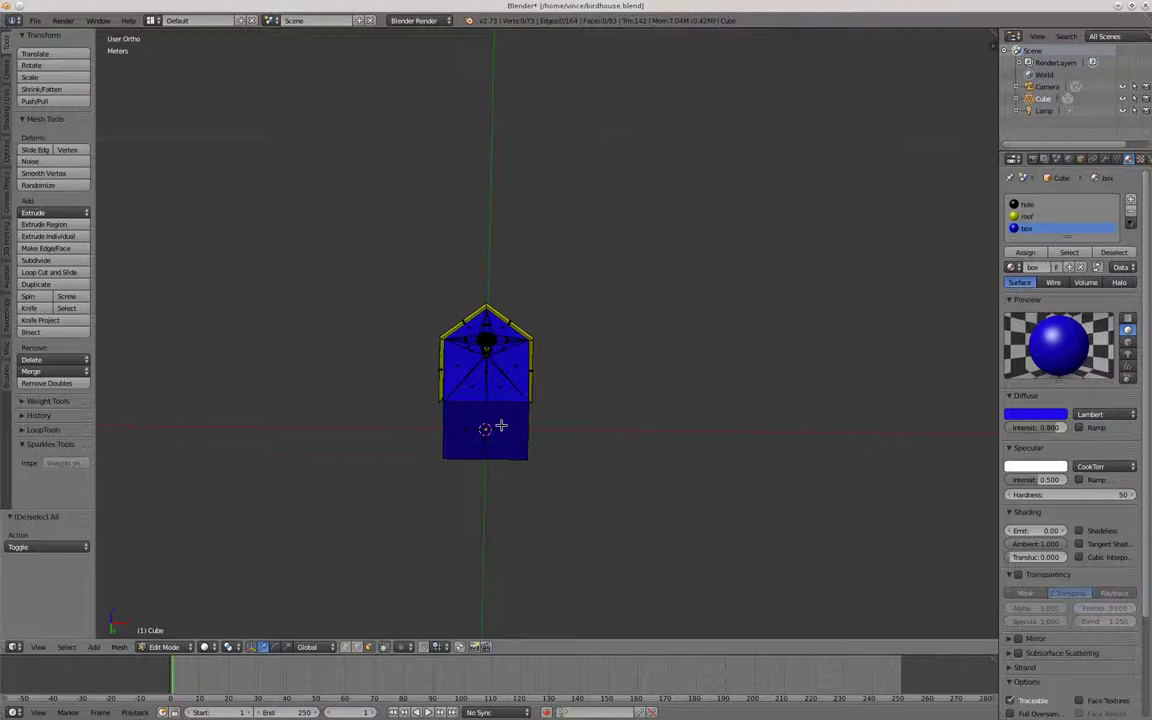
mouse_move(501, 424)
middle_mouse_down()
mouse_move(480, 422)
mouse_move(501, 419)
middle_mouse_up()
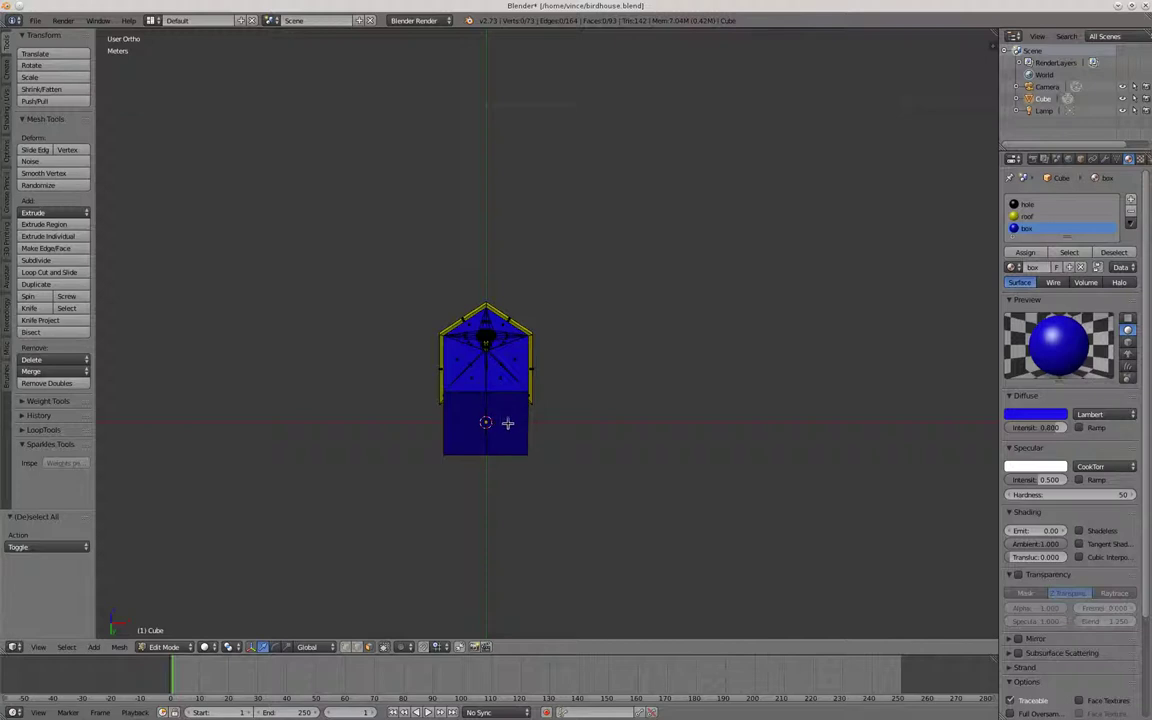
Snap the 3D cursor to the box's lower front face and return to Object Mode.
right_click(462, 428)
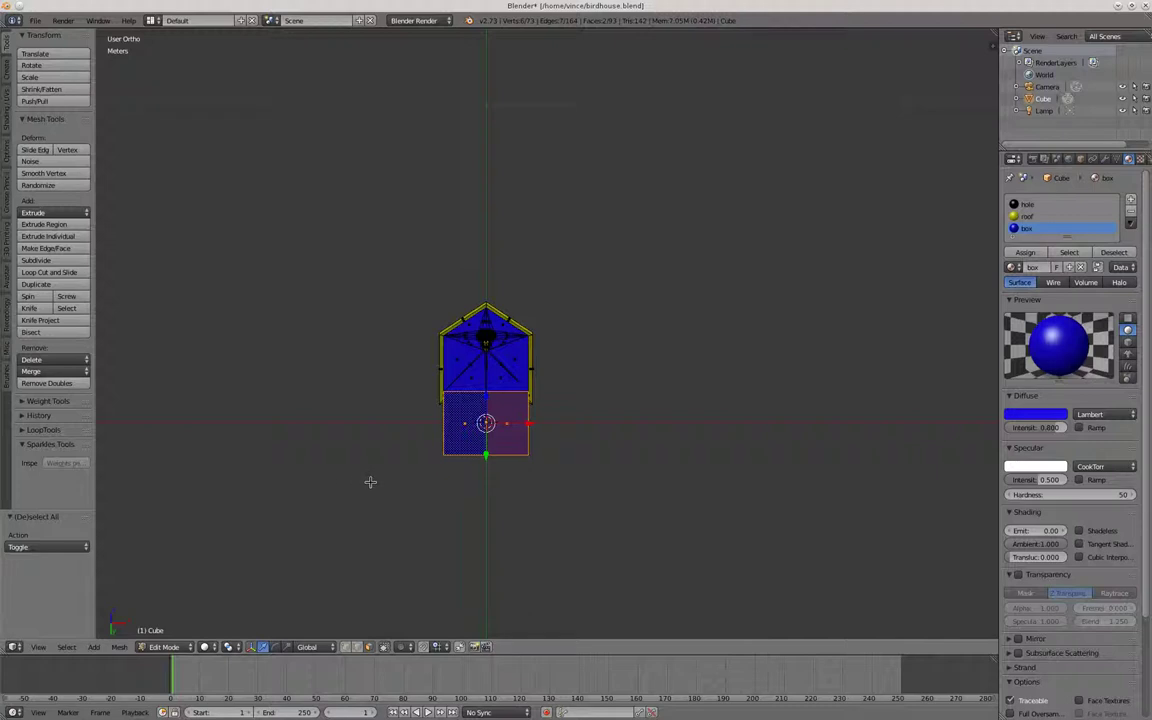
key("shift+s")
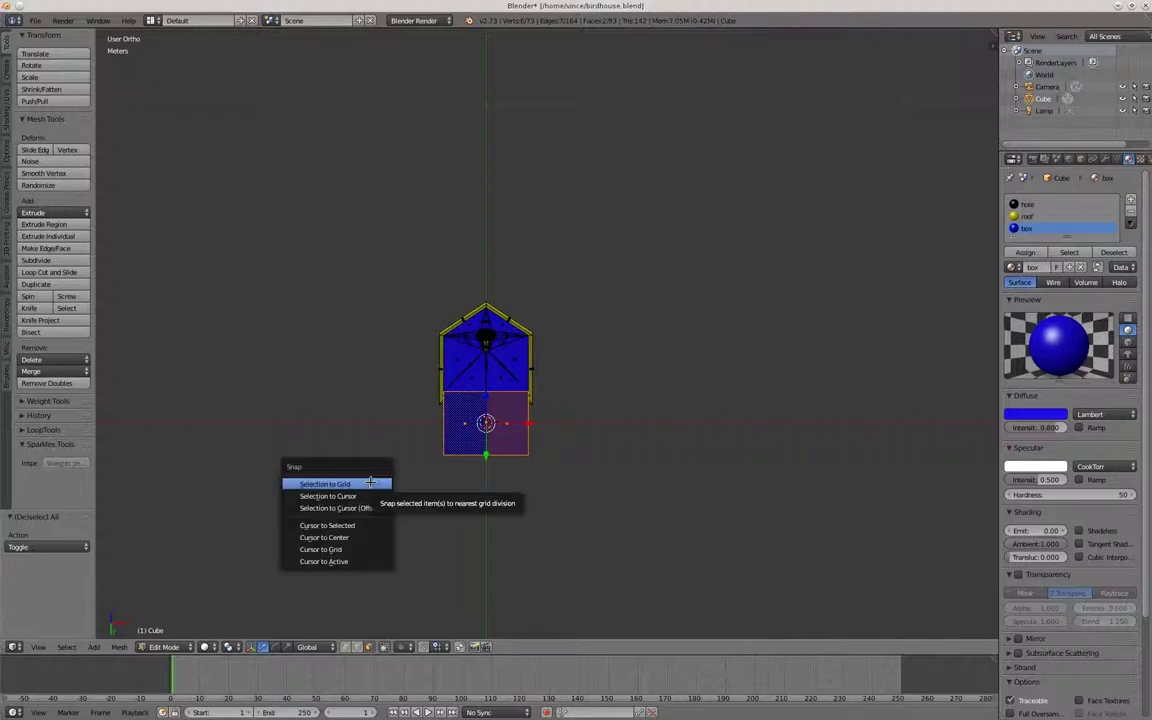
left_click(331, 527)
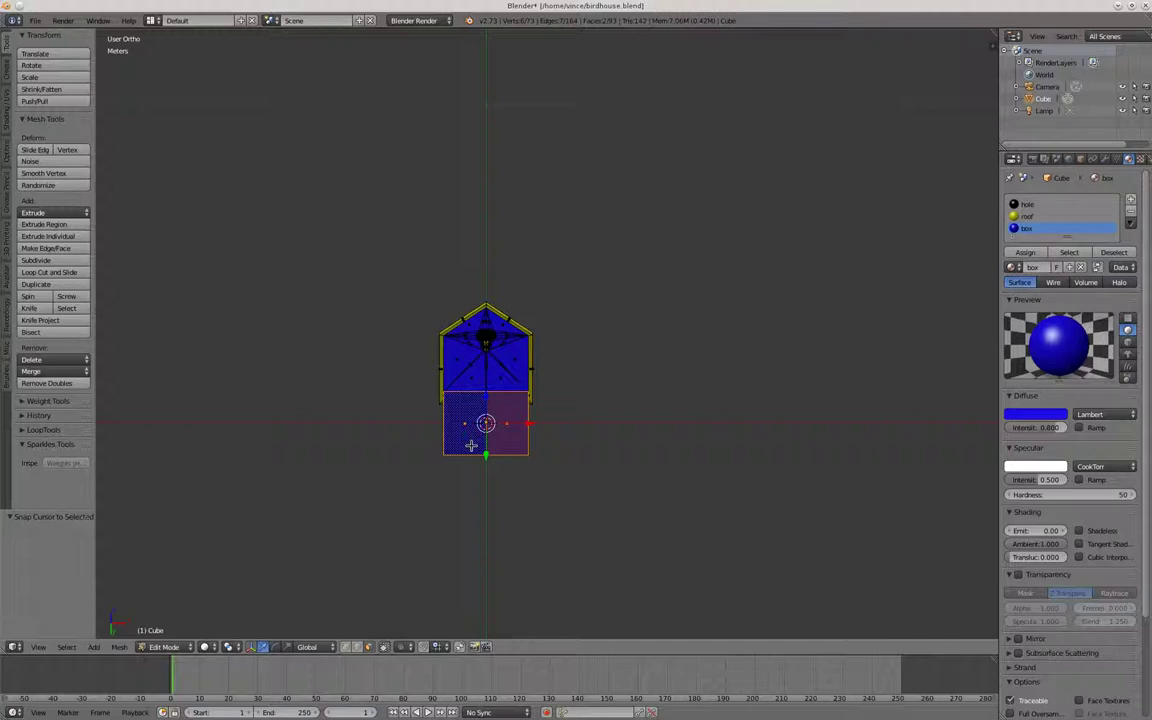
key("Tab")
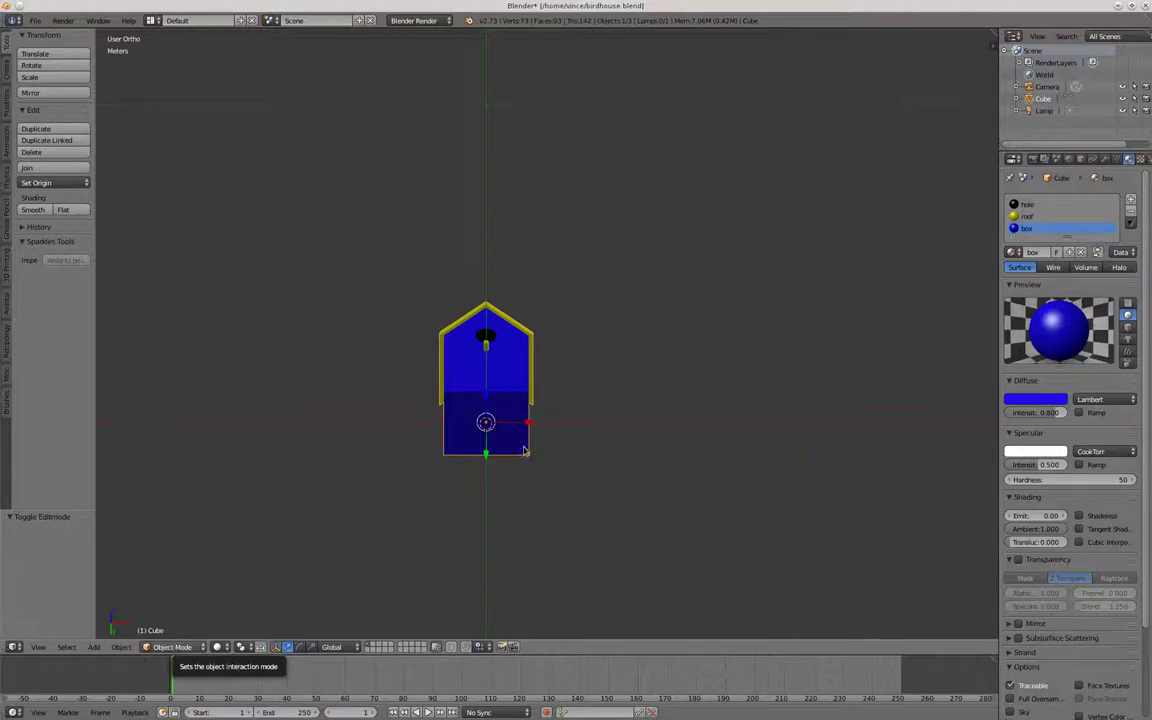
Place the birdhouse's origin at the 3D cursor on its bottom face with Origin to 3D Cursor.
scroll(525, 440, "down", 1)
scroll(542, 420, "down", 1)
middle_click_drag(542, 463, 553, 499)
scroll(545, 478, "up", 1)
scroll(547, 476, "up", 2)
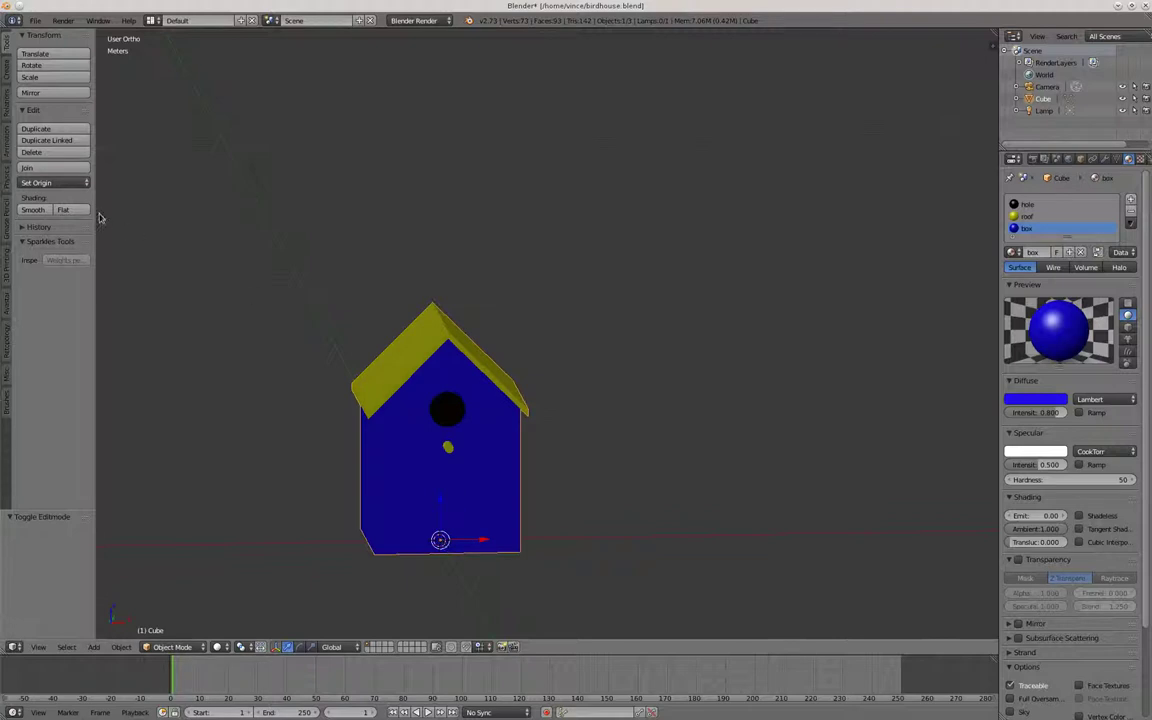
left_click(47, 183)
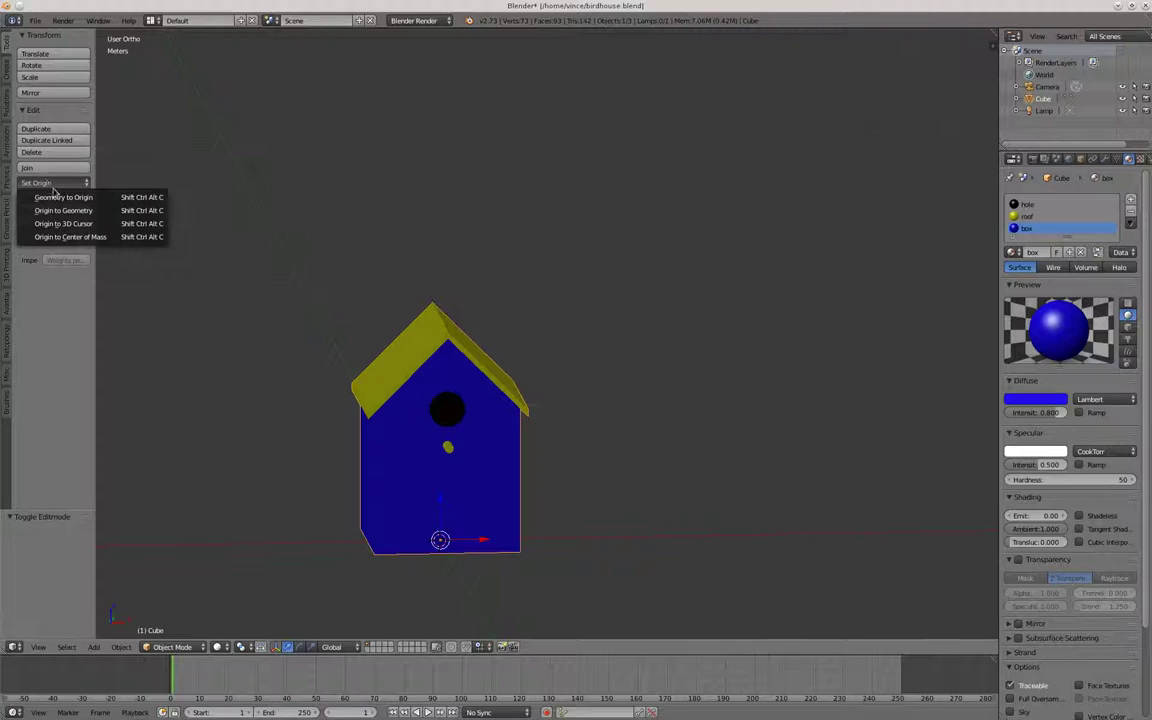
left_click(69, 224)
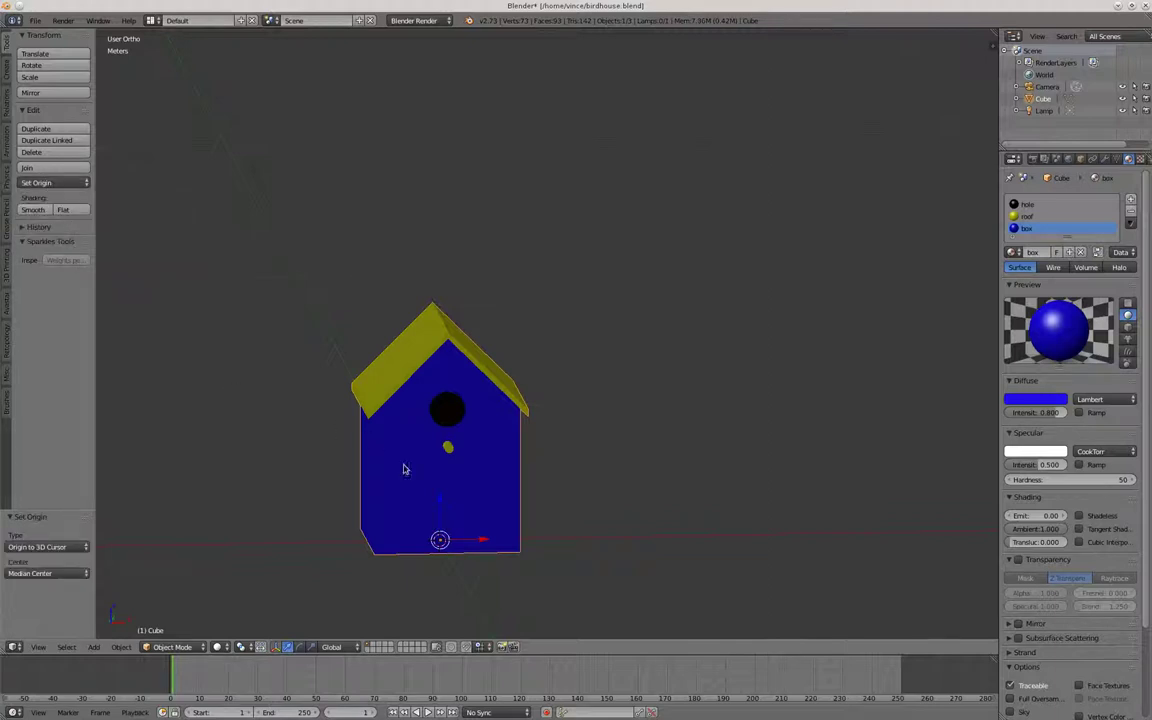
scroll(435, 459, "up", 4)
scroll(398, 491, "down", 2)
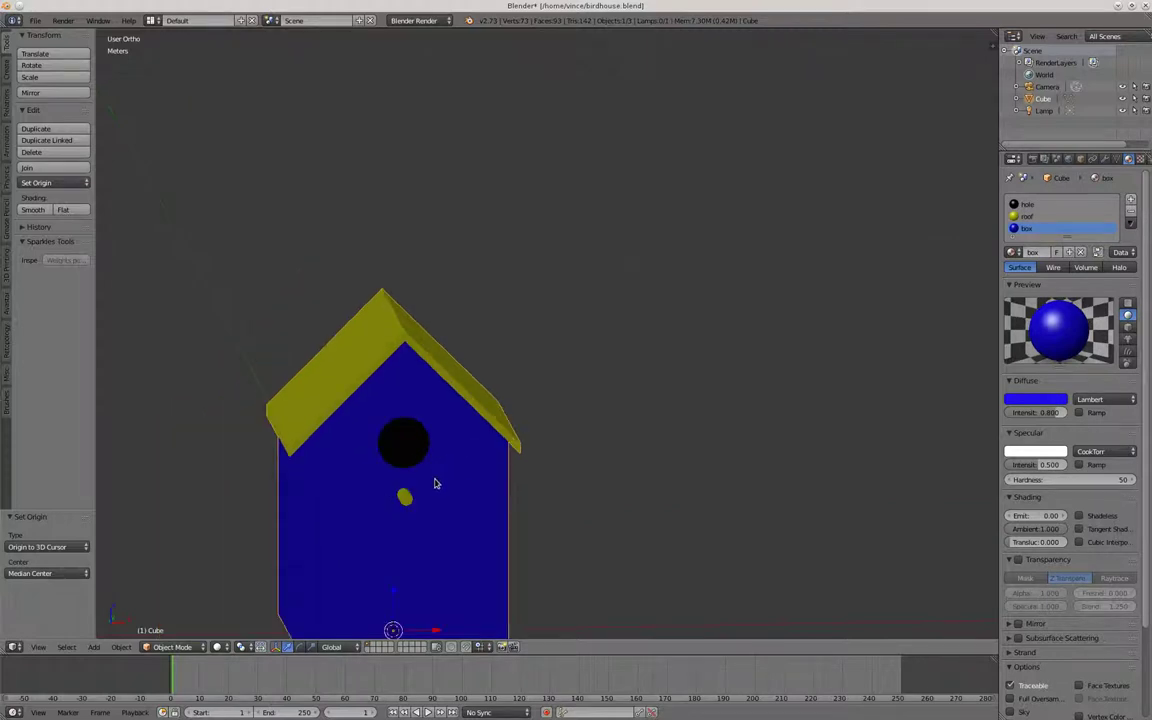
Apply smooth shading to the birdhouse, then orbit to inspect walls, roof and perch.
scroll(370, 548, "up", 1)
mouse_move(423, 467)
middle_mouse_down("shift")
mouse_move(462, 421)
mouse_move(380, 439)
mouse_move(239, 275)
middle_mouse_up("shift")
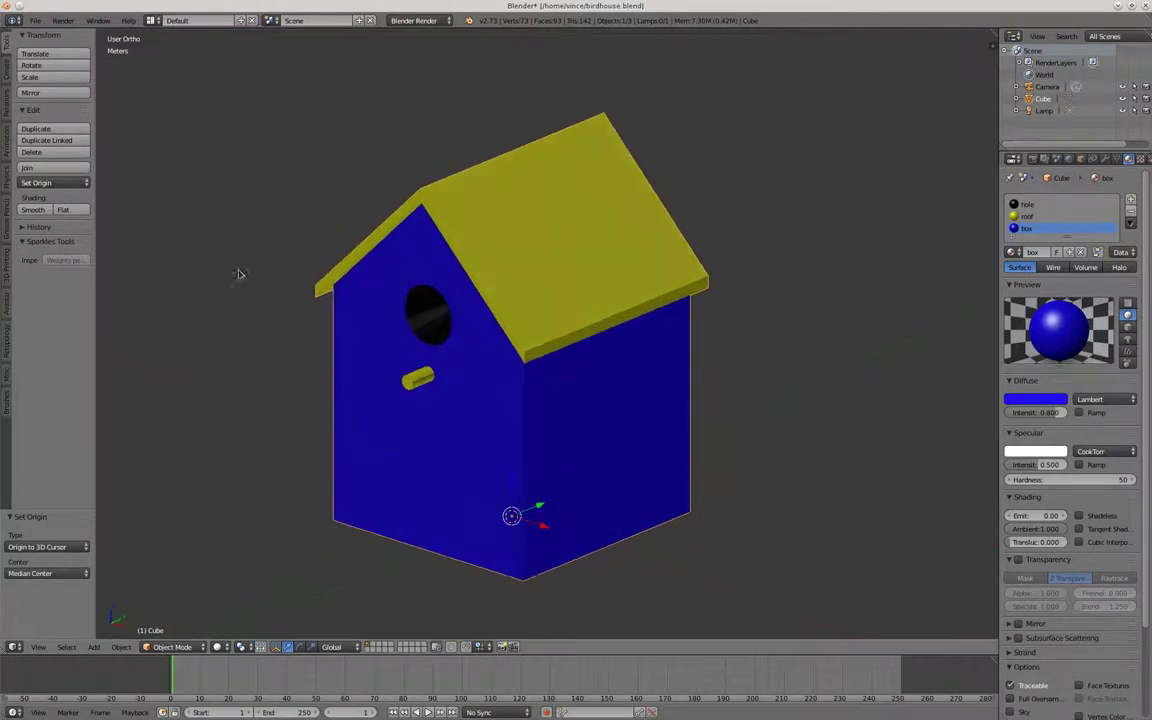
left_click(40, 211)
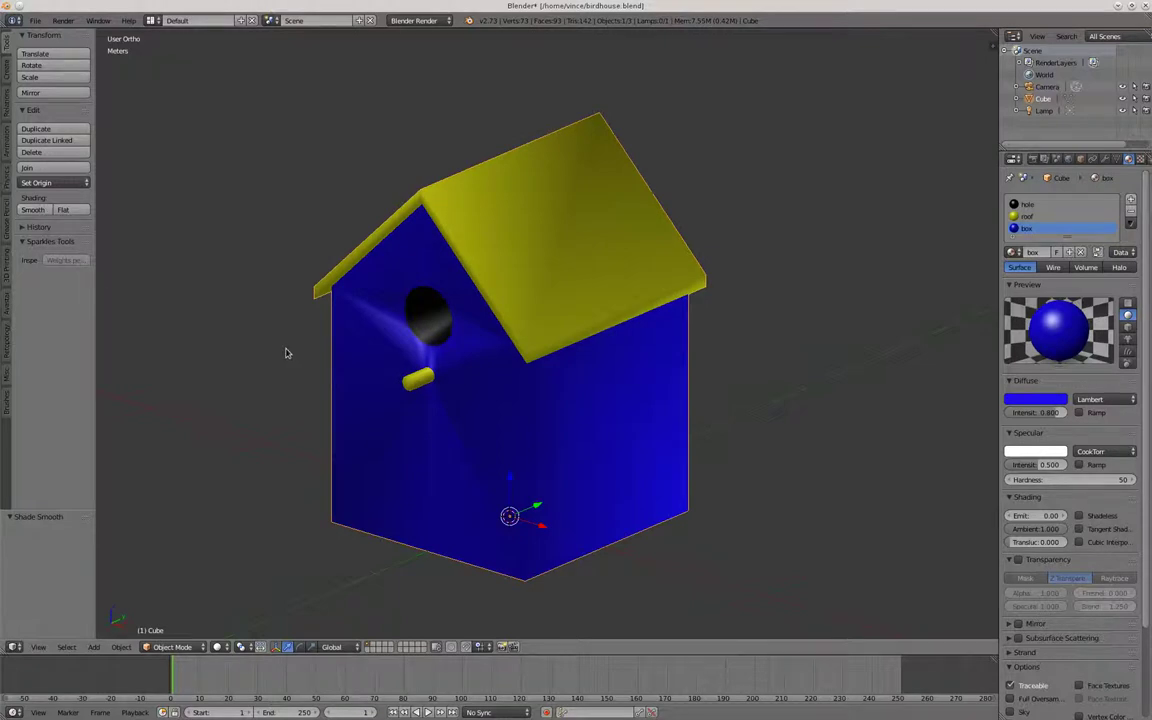
key("KP_5")
key("KP_5")
mouse_move(293, 352)
middle_mouse_down()
mouse_move(398, 340)
mouse_move(342, 324)
mouse_move(321, 334)
mouse_move(353, 352)
mouse_move(352, 319)
mouse_move(321, 350)
mouse_move(334, 360)
mouse_move(316, 342)
mouse_move(384, 334)
middle_mouse_up()
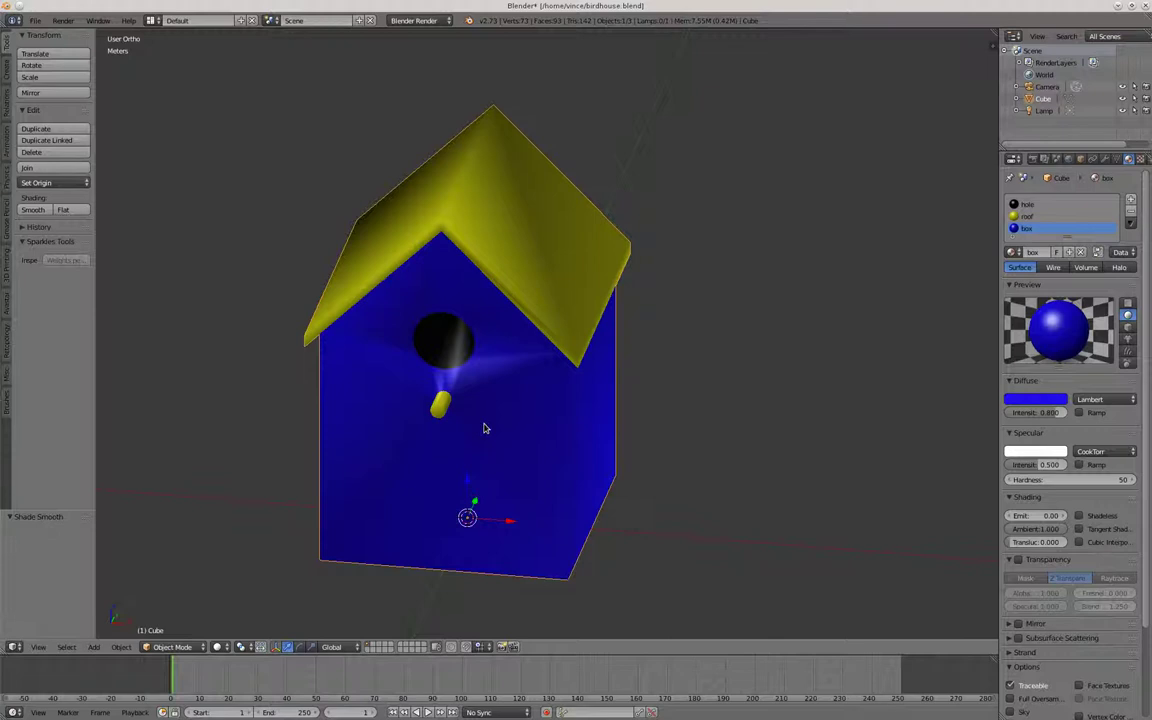
Save the model as birdhouse.blend in the home folder.
key("ctrl+shift+s")
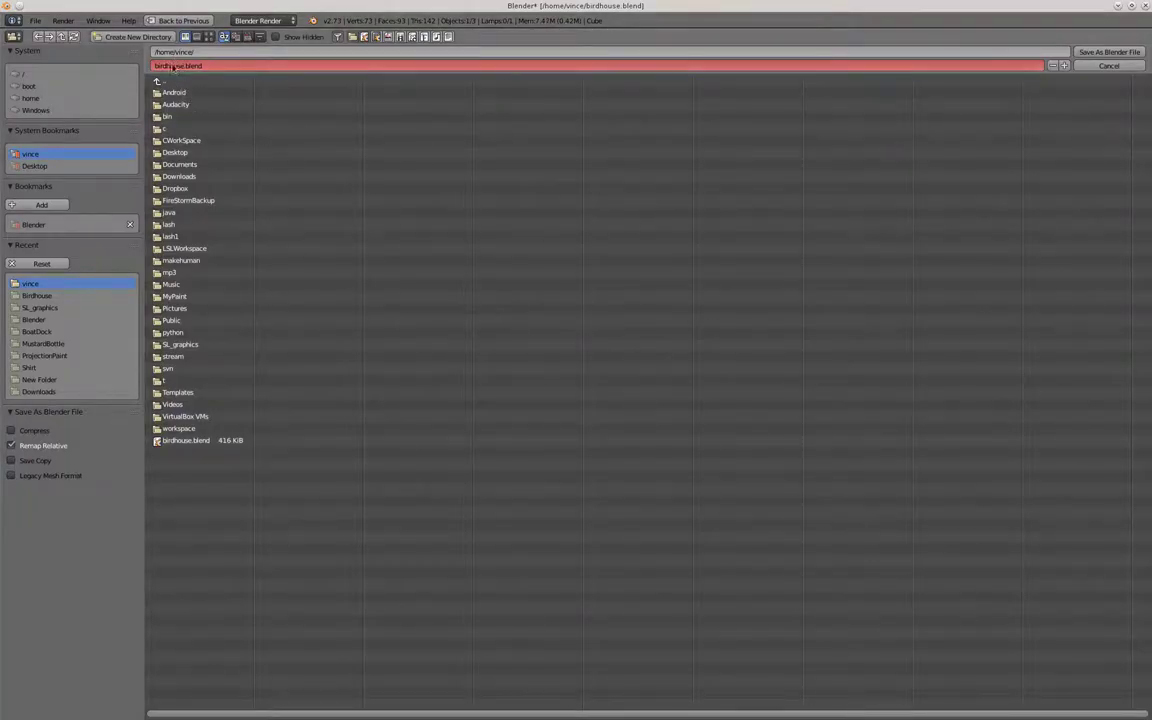
left_click(1109, 54)
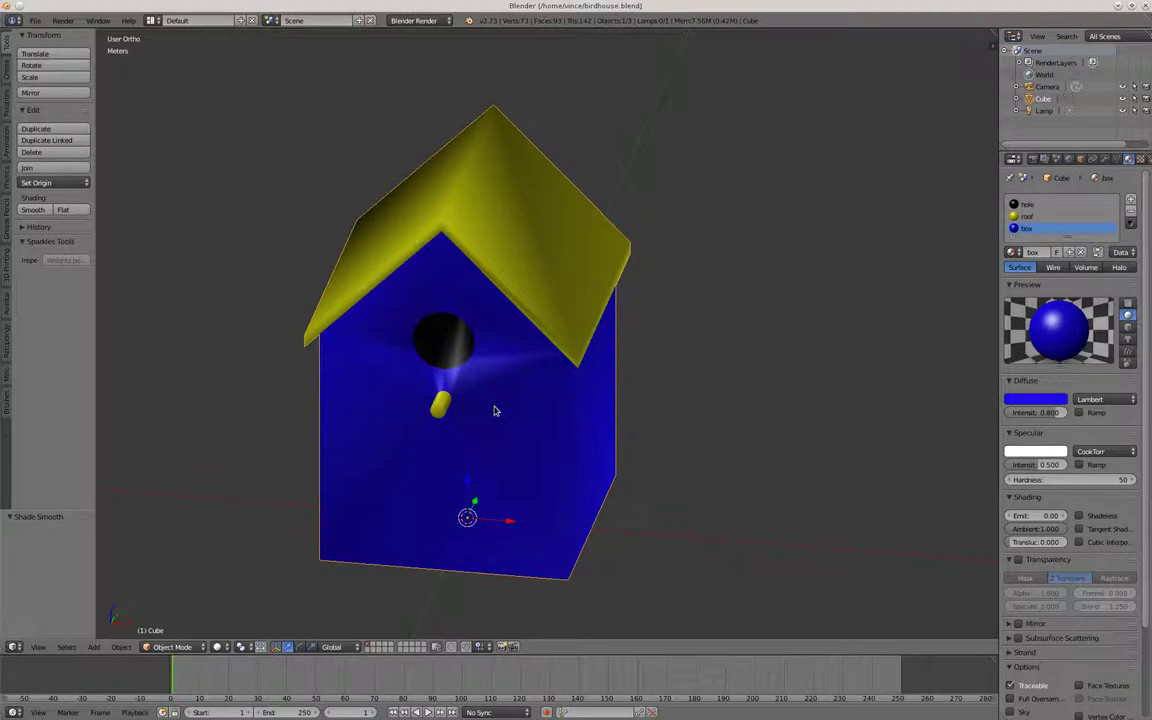
scroll(493, 410, "down", 1)
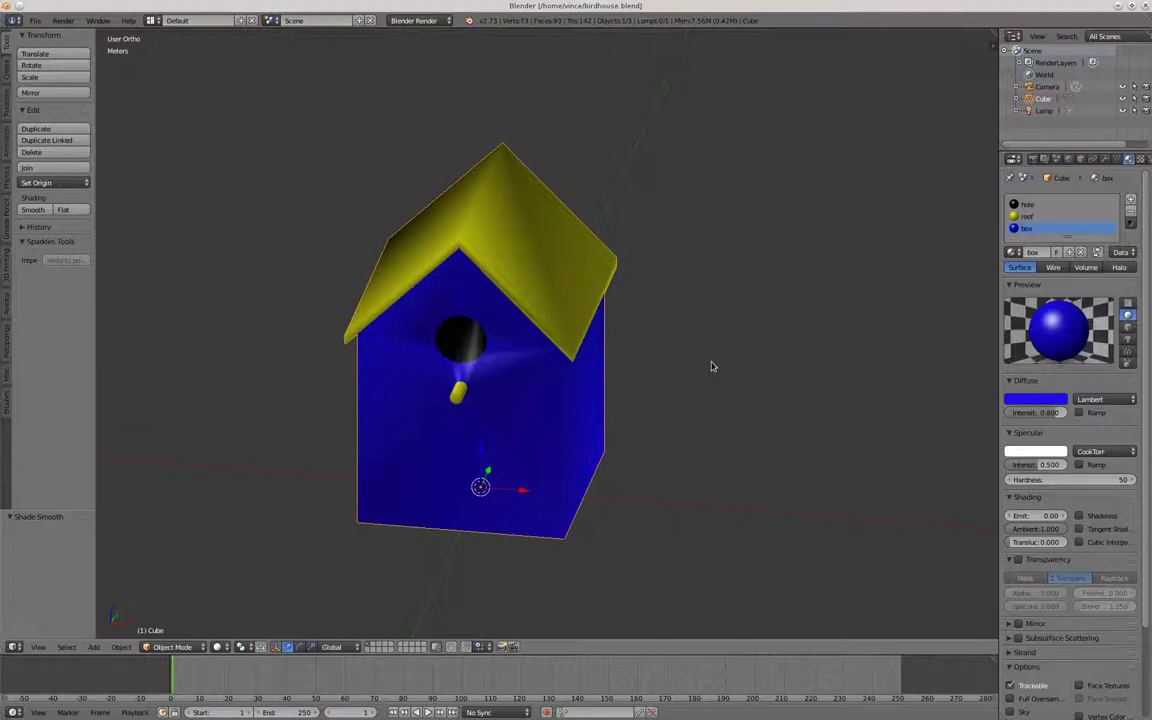
middle_click_drag(712, 366, 660, 340)
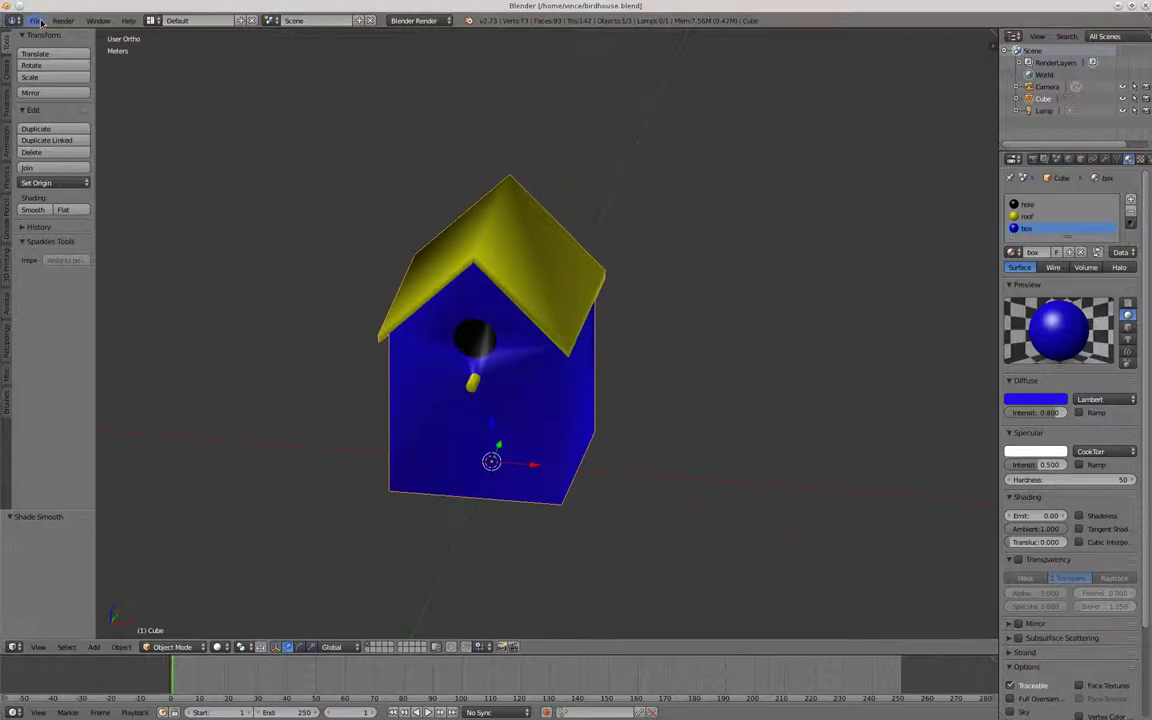
left_click(35, 22)
mouse_move(53, 249)
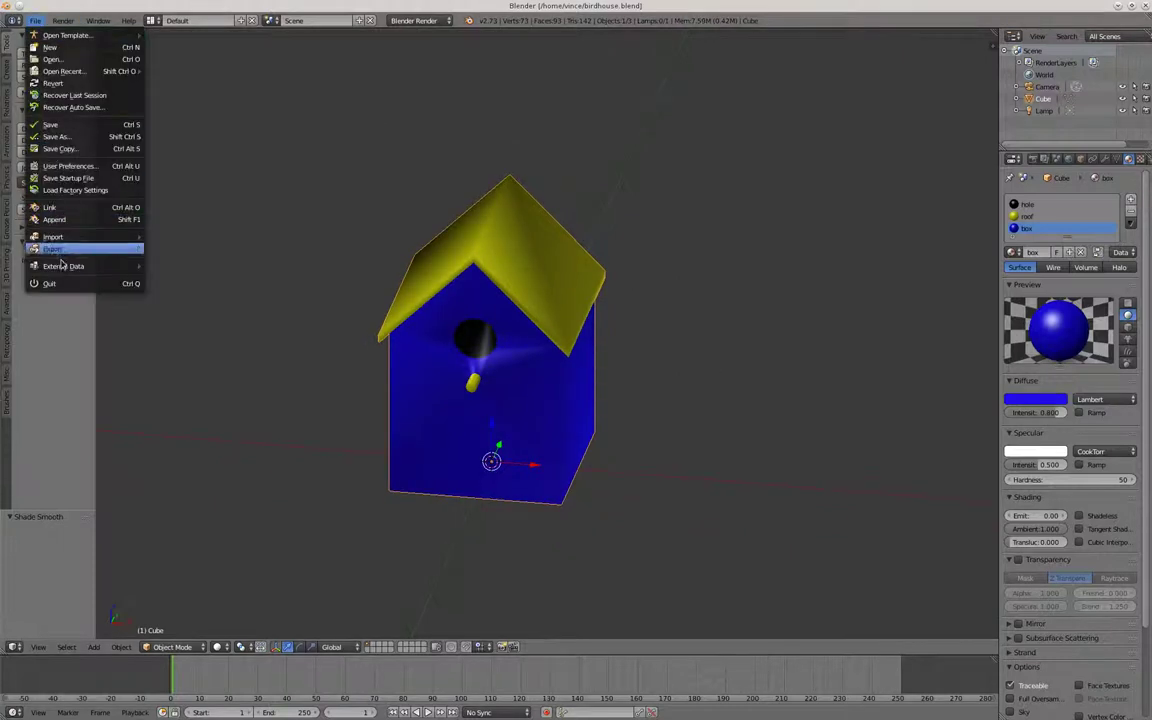